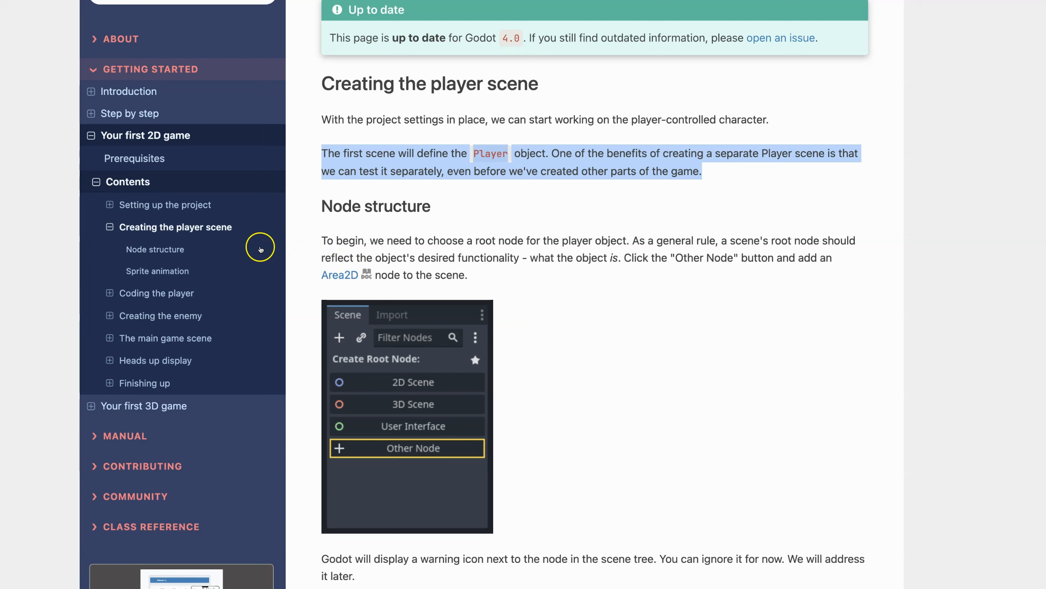
# Step: Switch to the Godot editor and create an Area2D node as the scene's root
pyautogui.hotkey('alt', 'Tab')
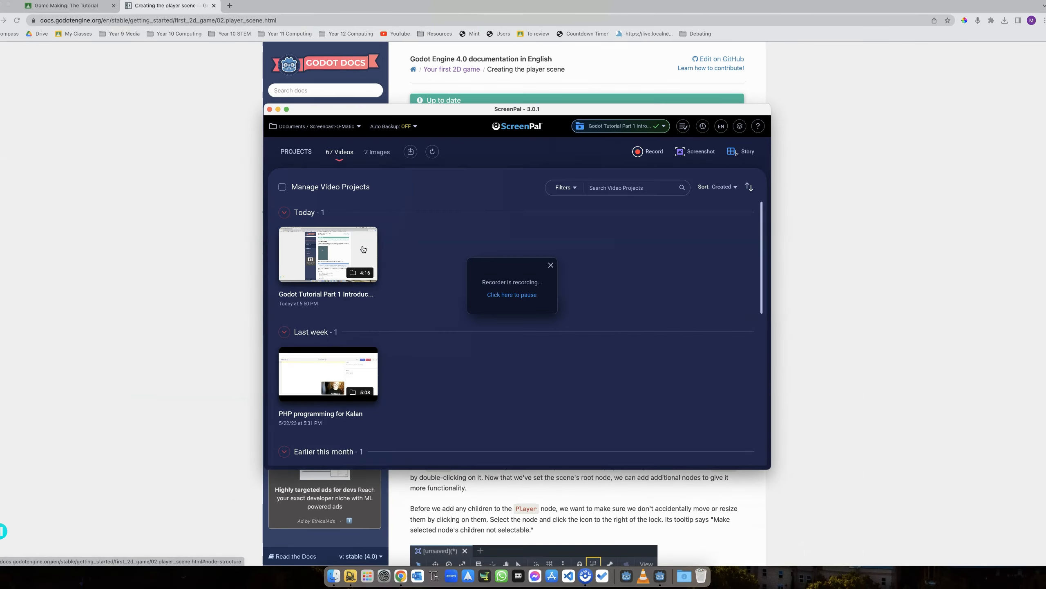
pyautogui.hotkey('ctrl', 'Up')
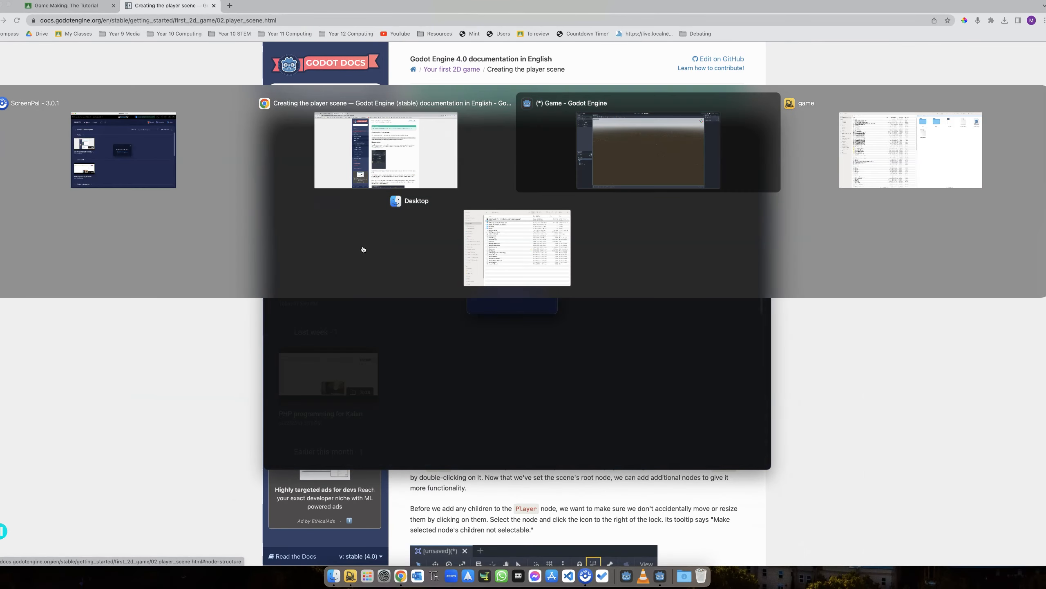
pyautogui.click(364, 249)
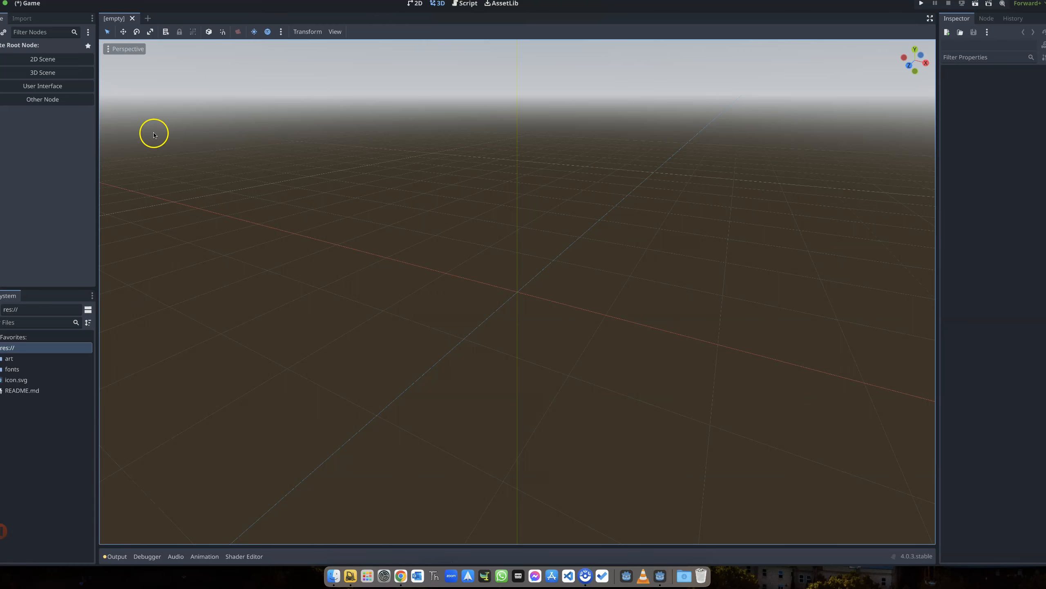
pyautogui.click(48, 101)
pyautogui.click(431, 170)
pyautogui.write('area')
pyautogui.doubleClick(441, 231)
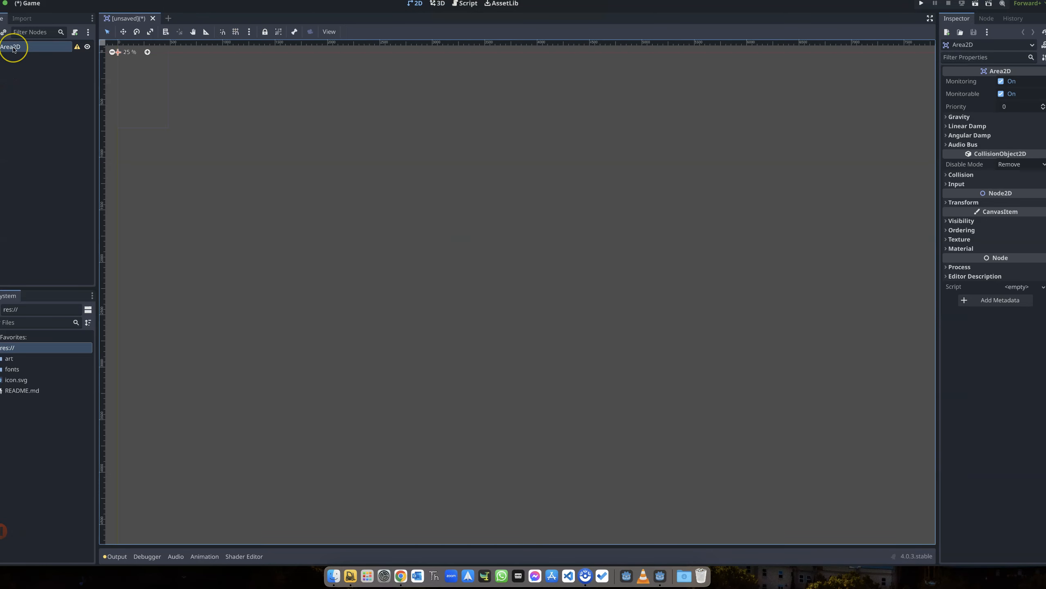
# Step: Check the Node structure instructions in the browser's Godot docs, and rename the Area2D root node to Player in Godot
pyautogui.hotkey('alt', 'Tab')
pyautogui.hotkey('alt', 'Tab')
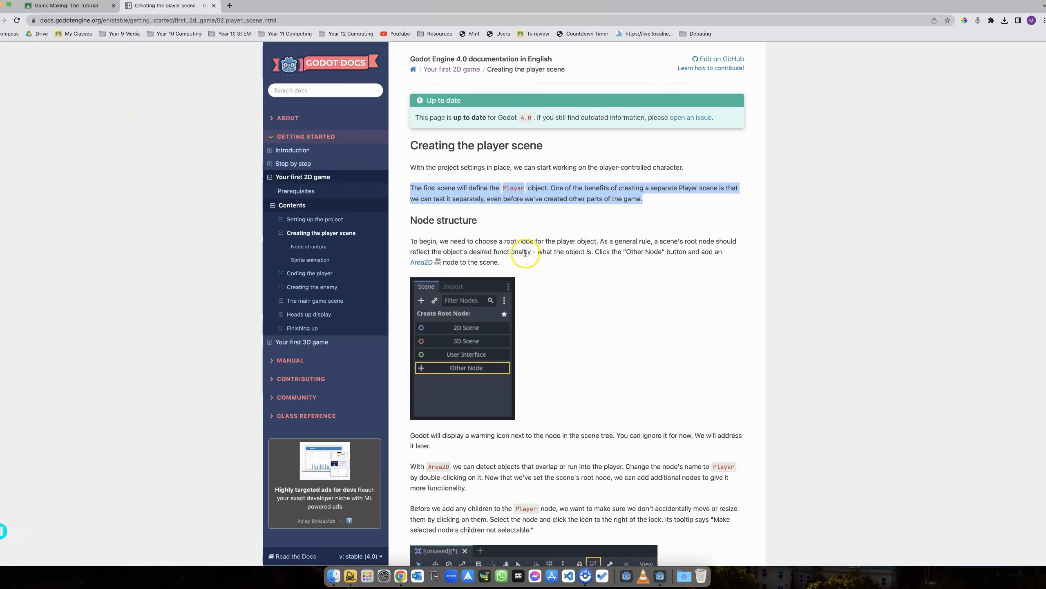
pyautogui.scroll(-3, 480, 233)
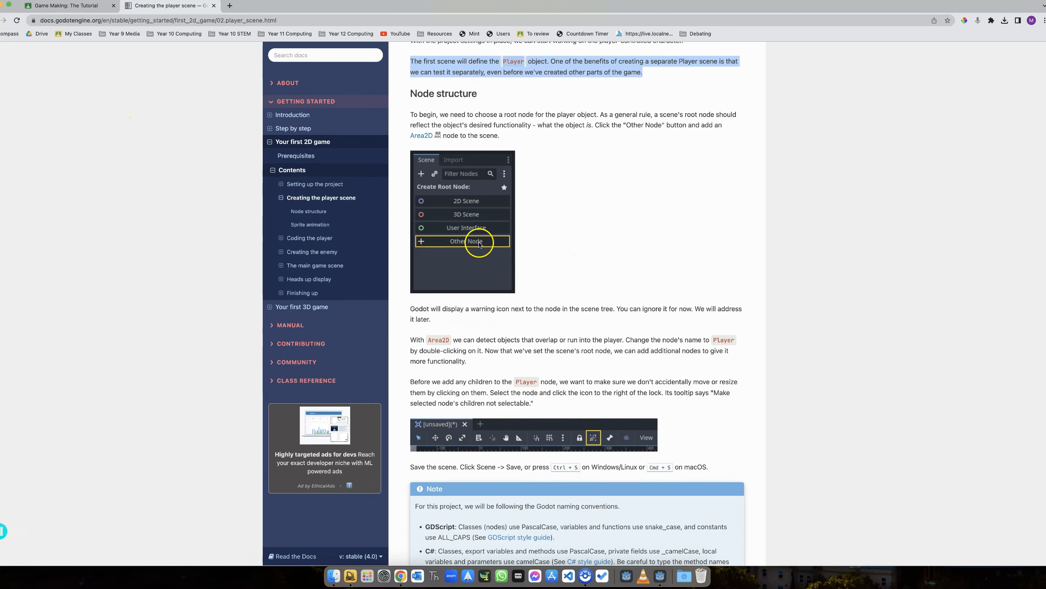
pyautogui.scroll(-2, 479, 244)
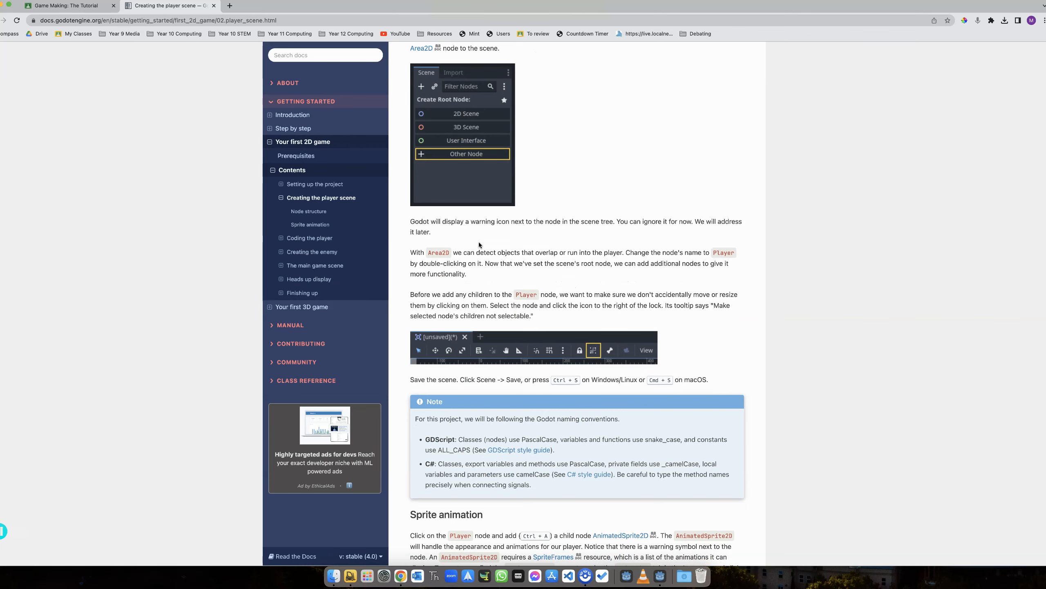
pyautogui.hotkey('alt', 'Tab')
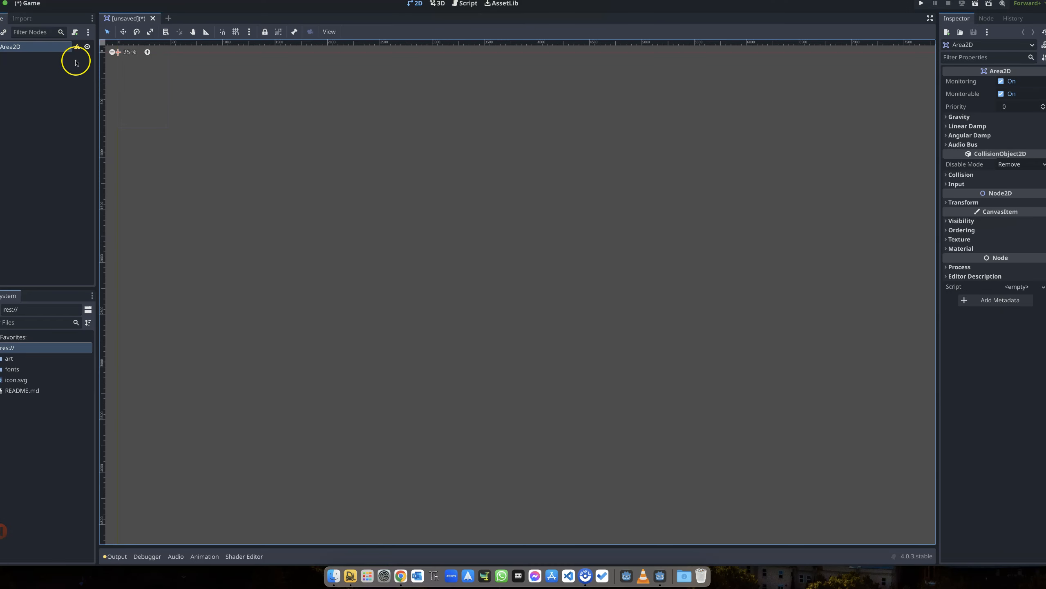
pyautogui.hotkey('alt', 'Tab')
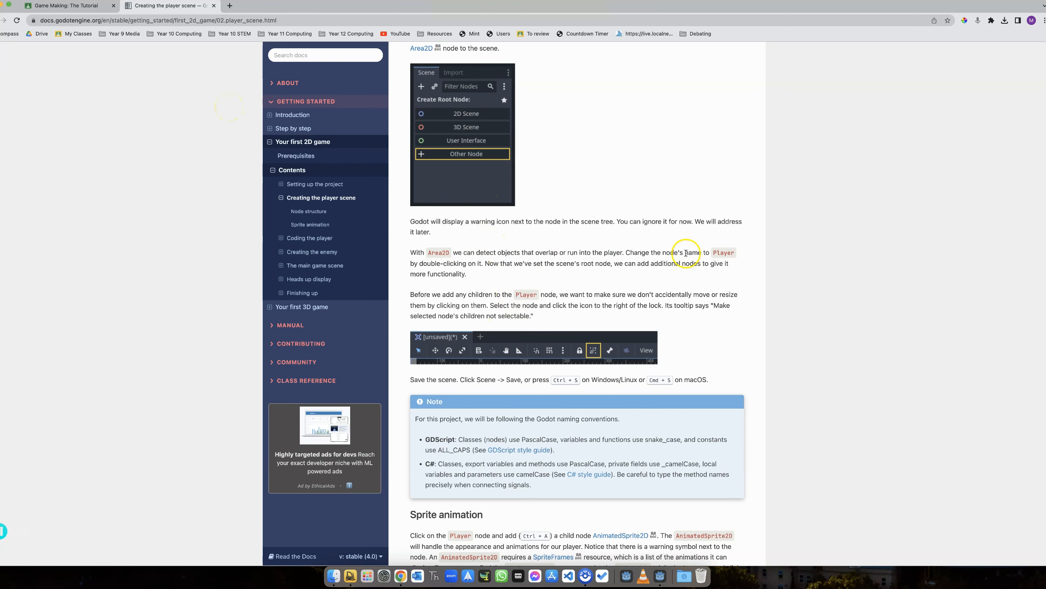
pyautogui.hotkey('alt', 'Tab')
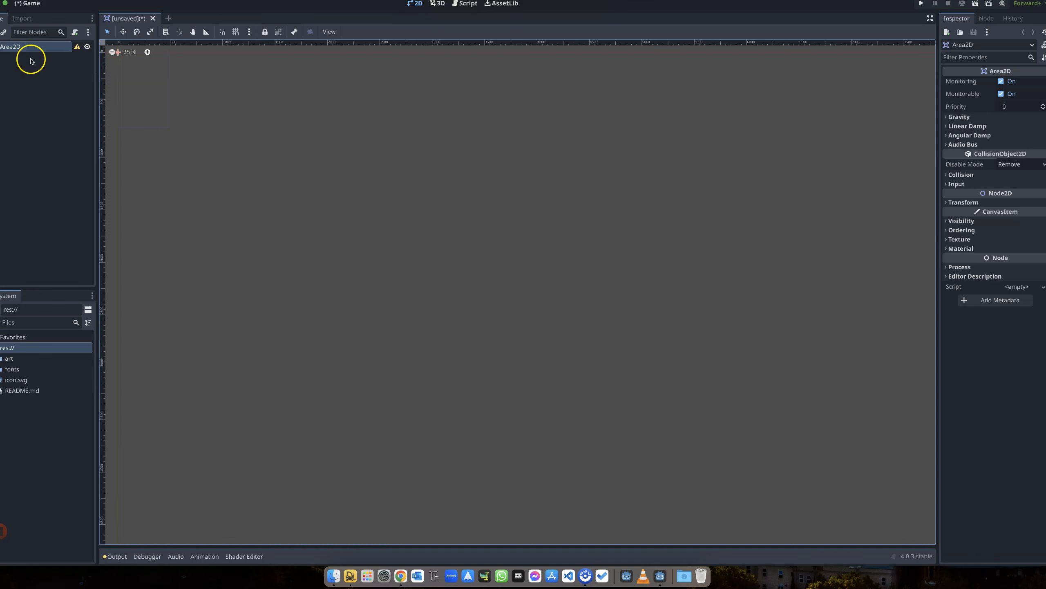
pyautogui.doubleClick(16, 46)
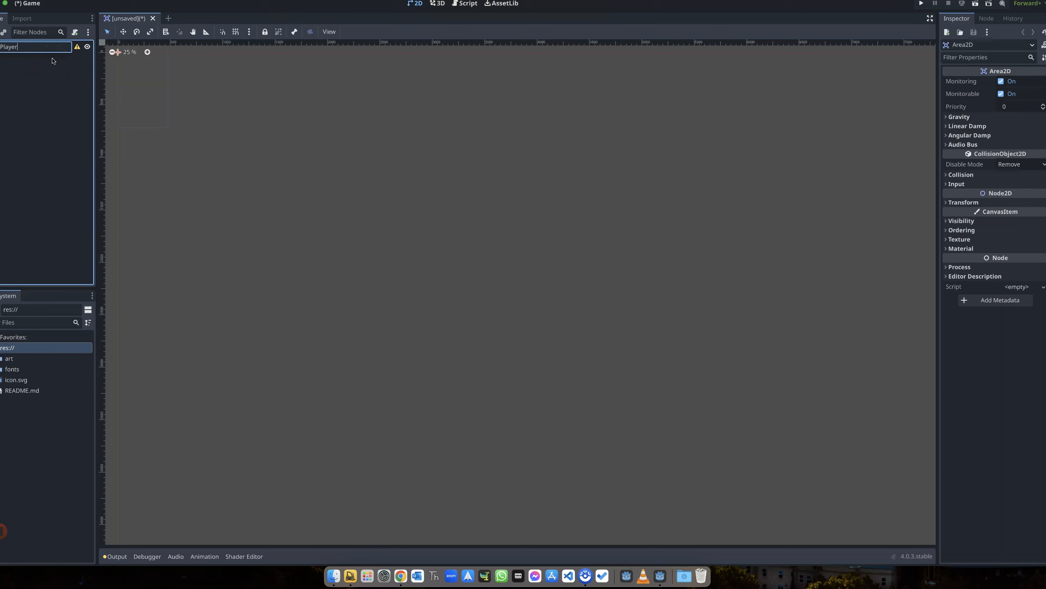
pyautogui.click(50, 65)
# Step: Following the docs' highlighted toolbar option, make the Player node's children not selectable in the Godot editor
pyautogui.hotkey('alt', 'Tab')
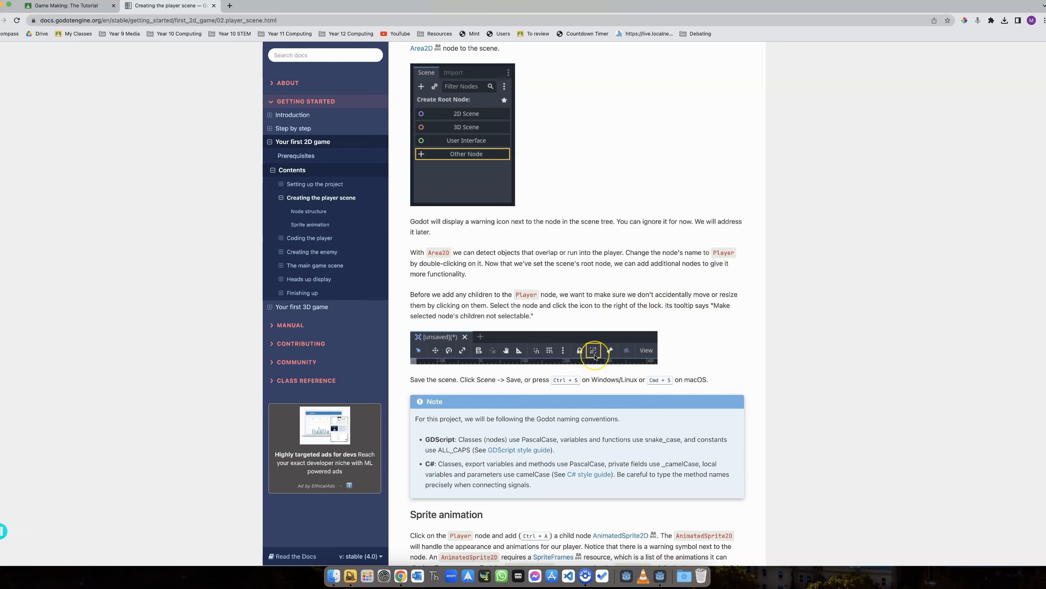
pyautogui.hotkey('alt', 'Tab')
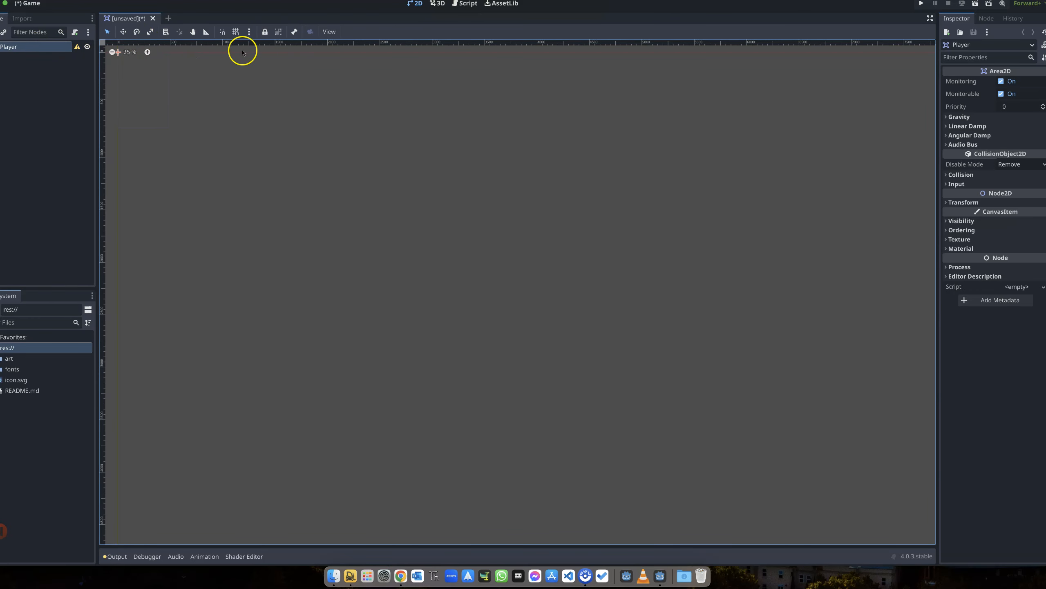
pyautogui.click(278, 33)
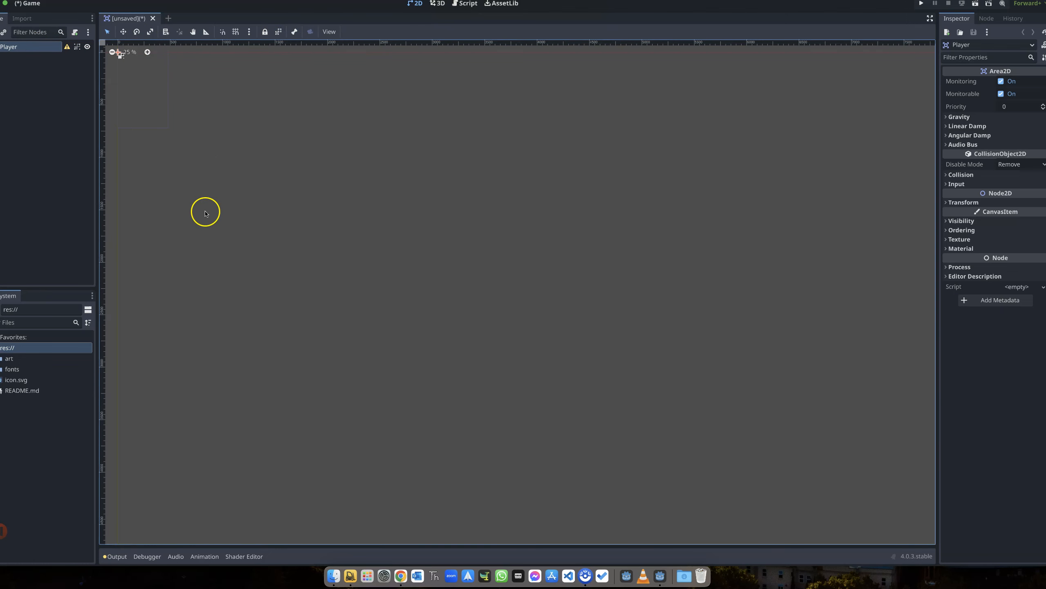
# Step: Consult the docs' Sprite animation section in the browser, and add an AnimatedSprite2D child node to Player in Godot
pyautogui.hotkey('alt', 'Tab')
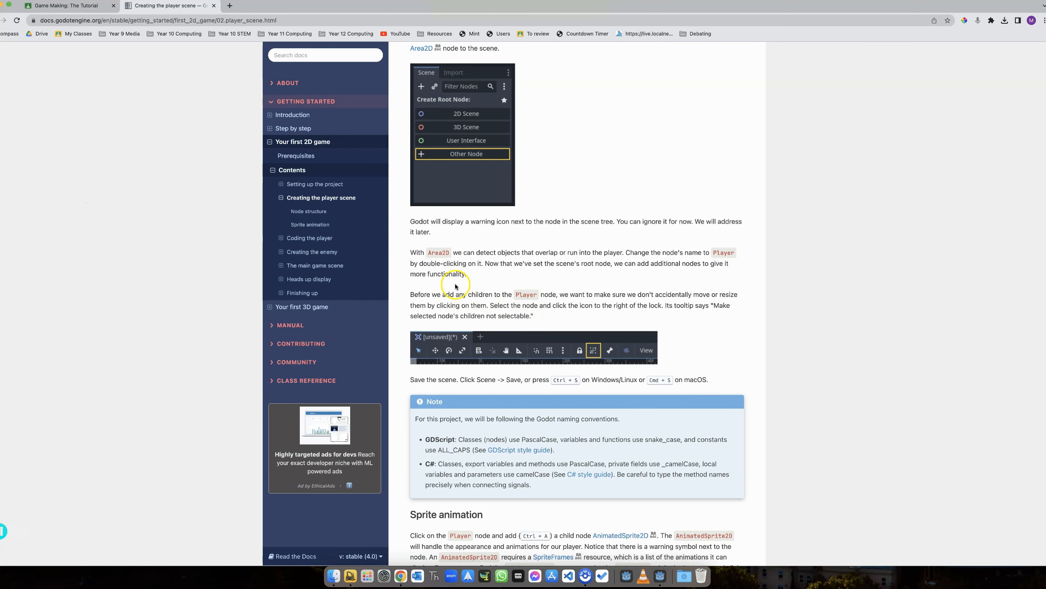
pyautogui.scroll(-2, 455, 285)
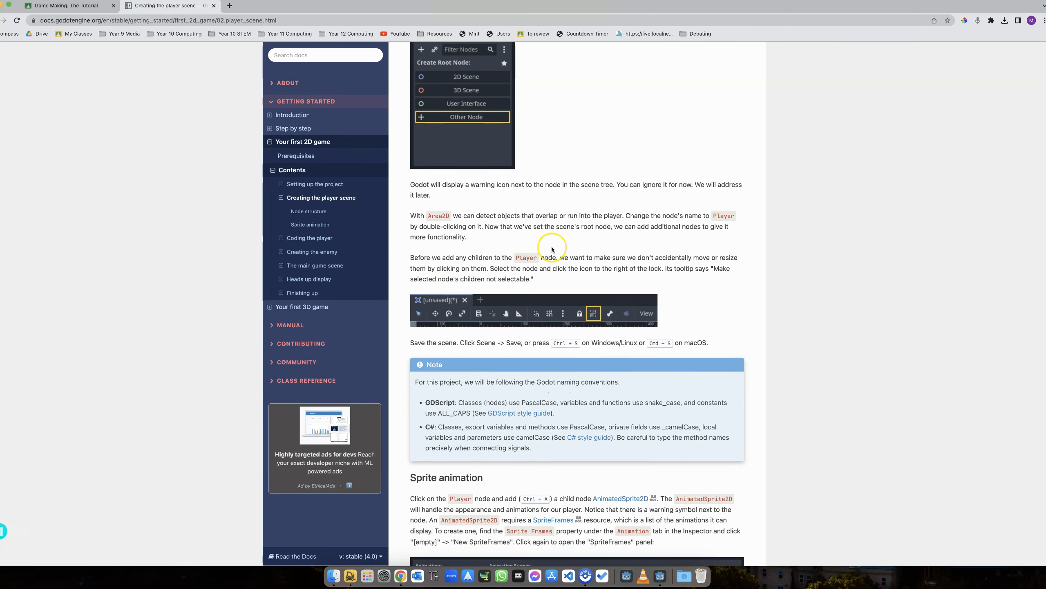
pyautogui.scroll(-5, 510, 259)
pyautogui.scroll(-5, 510, 259)
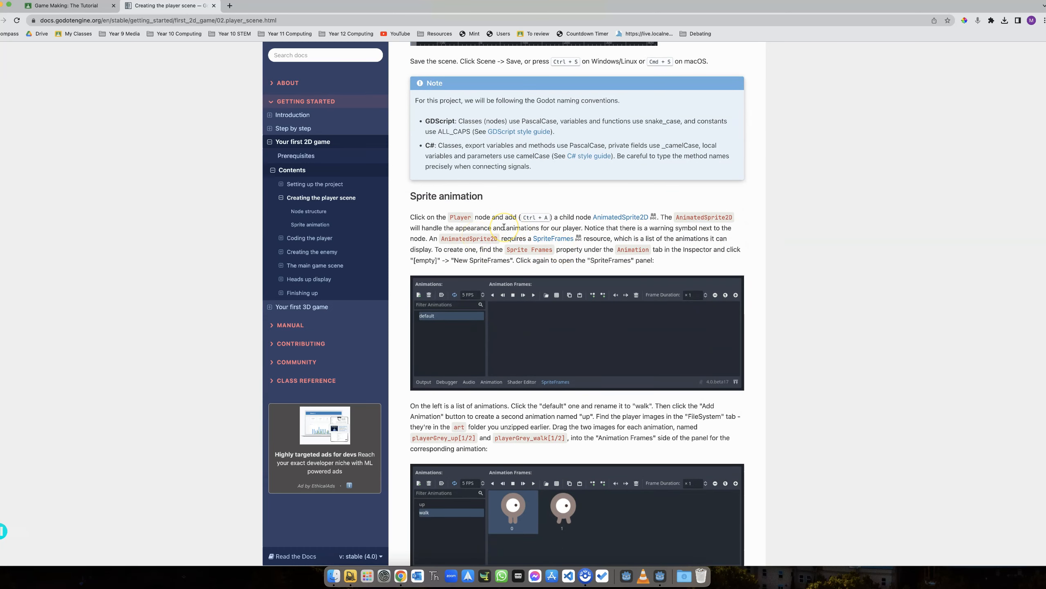
pyautogui.scroll(-1, 504, 227)
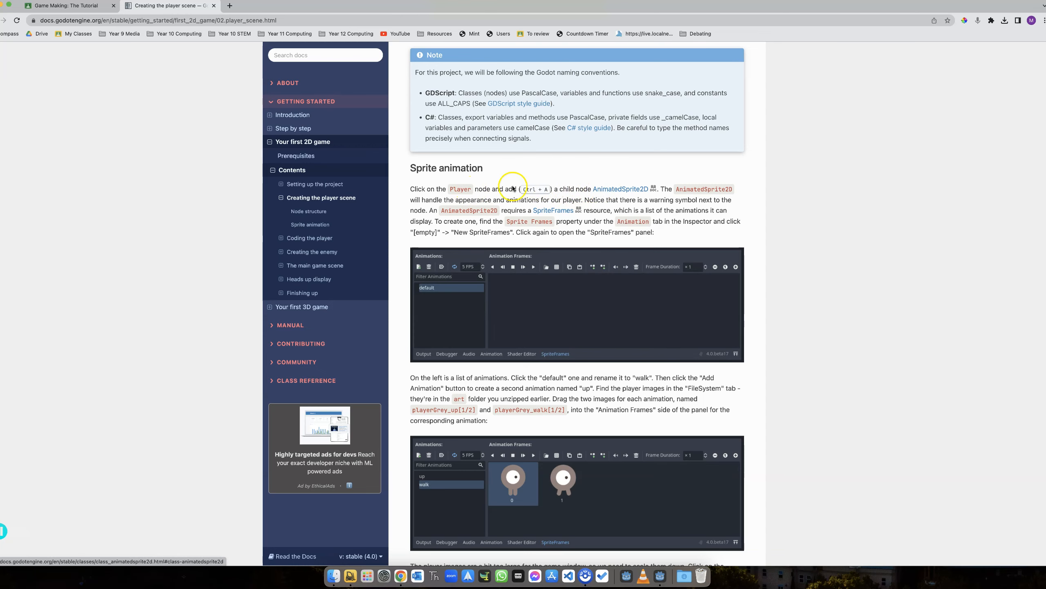
pyautogui.hotkey('alt', 'Tab')
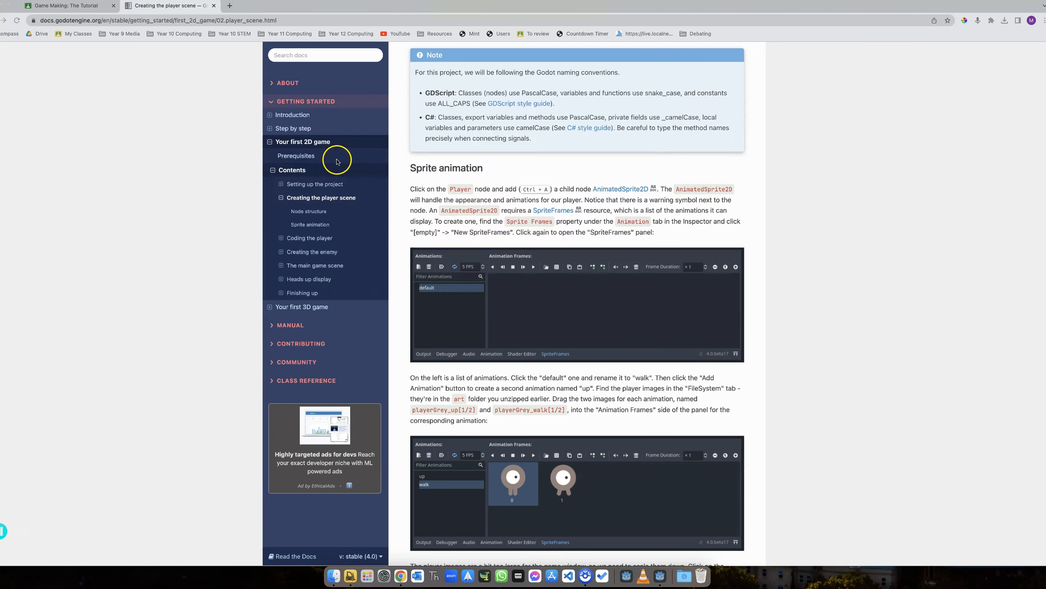
pyautogui.rightClick(28, 49)
pyautogui.click(46, 59)
pyautogui.write('anim')
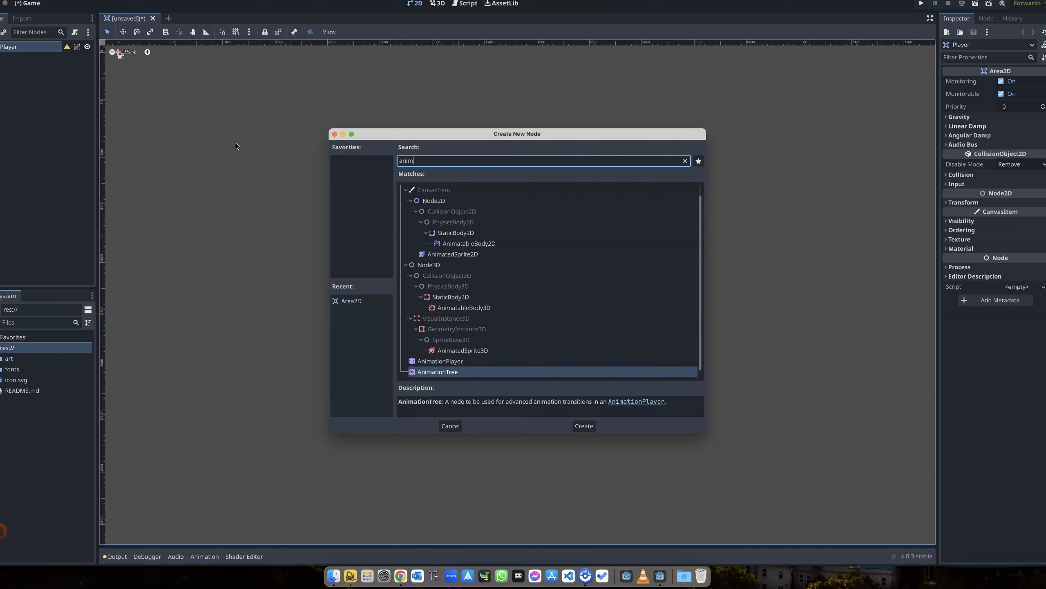
pyautogui.write('ated')
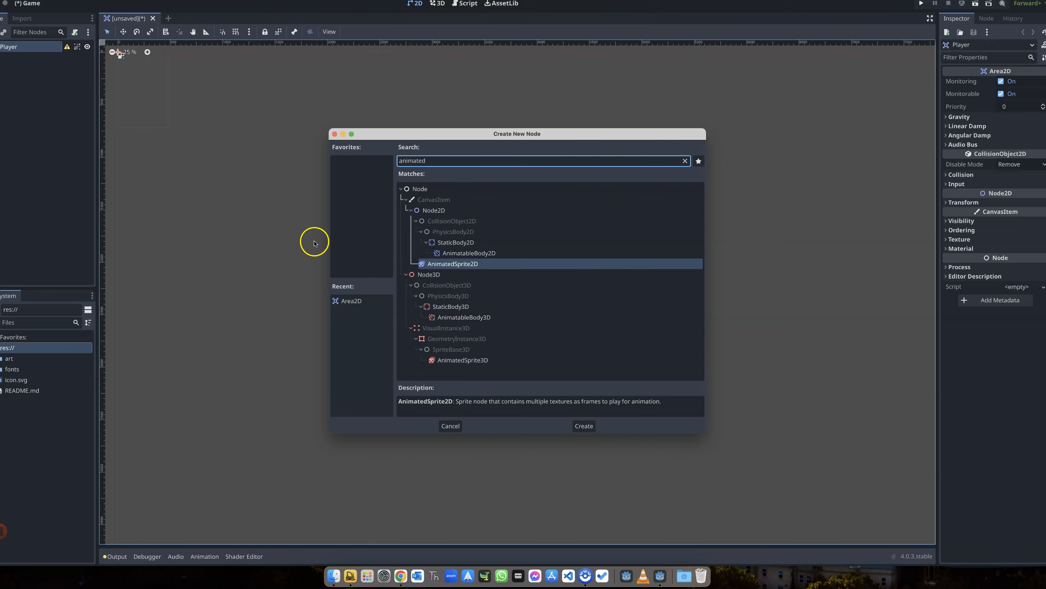
pyautogui.doubleClick(466, 264)
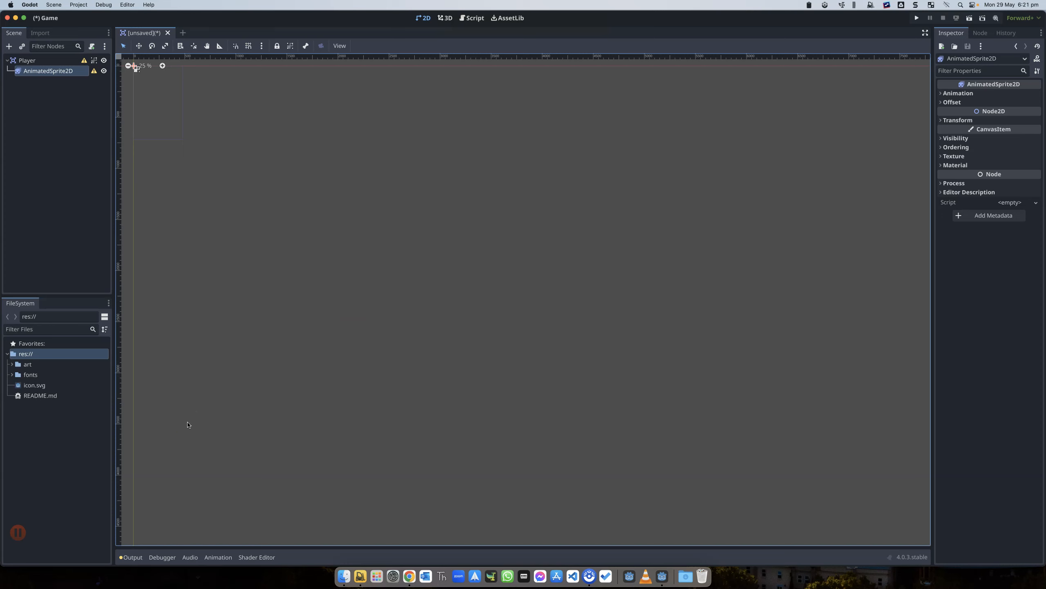
# Step: Check the docs for the Sprite Frames property, and assign a new SpriteFrames resource to the AnimatedSprite2D and open it for editing
pyautogui.hotkey('alt', 'Tab')
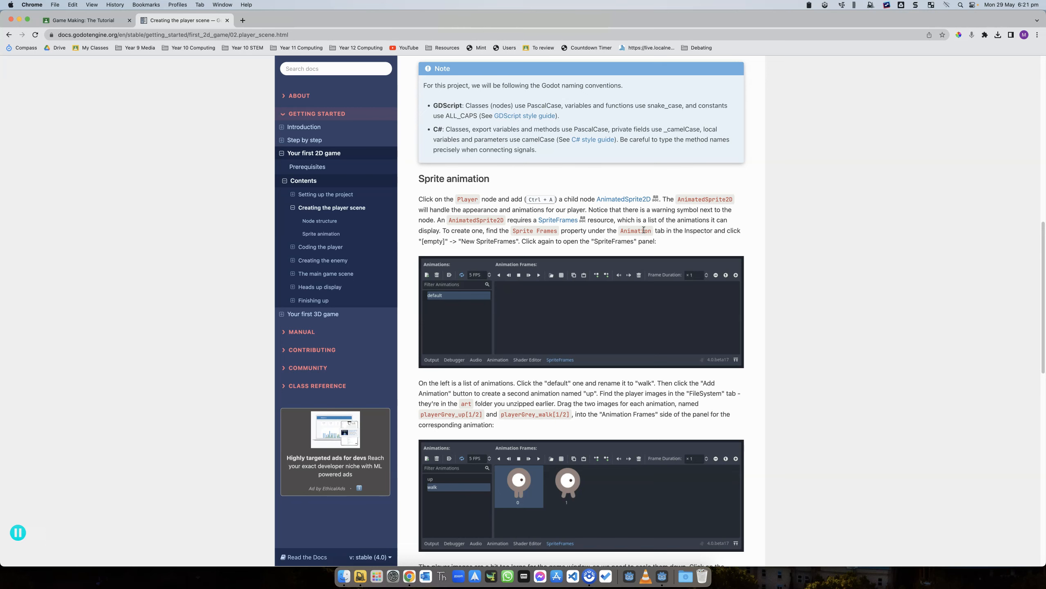
pyautogui.hotkey('alt', 'Tab')
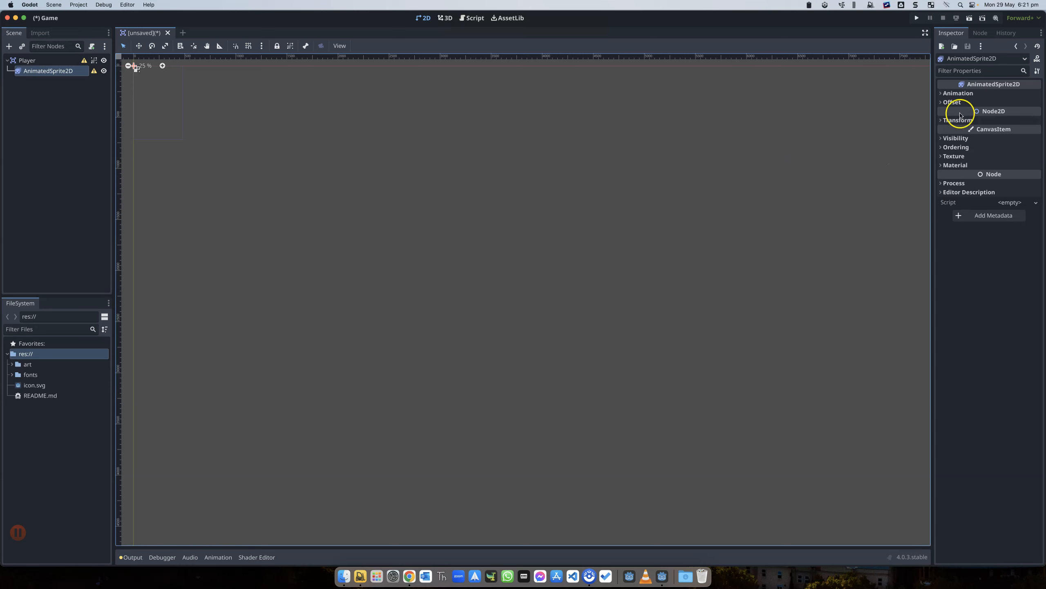
pyautogui.click(978, 62)
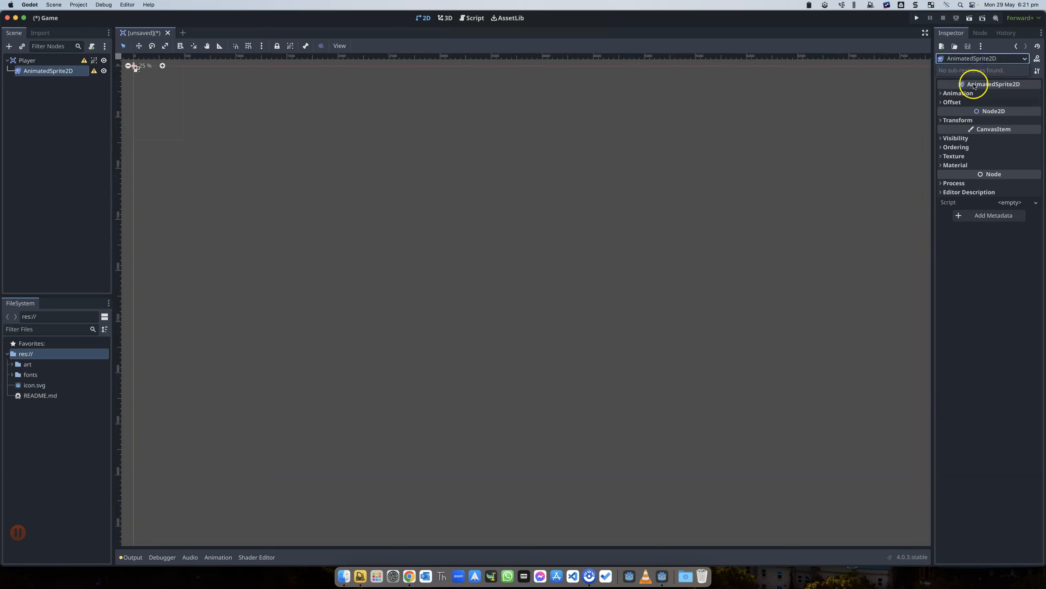
pyautogui.click(957, 121)
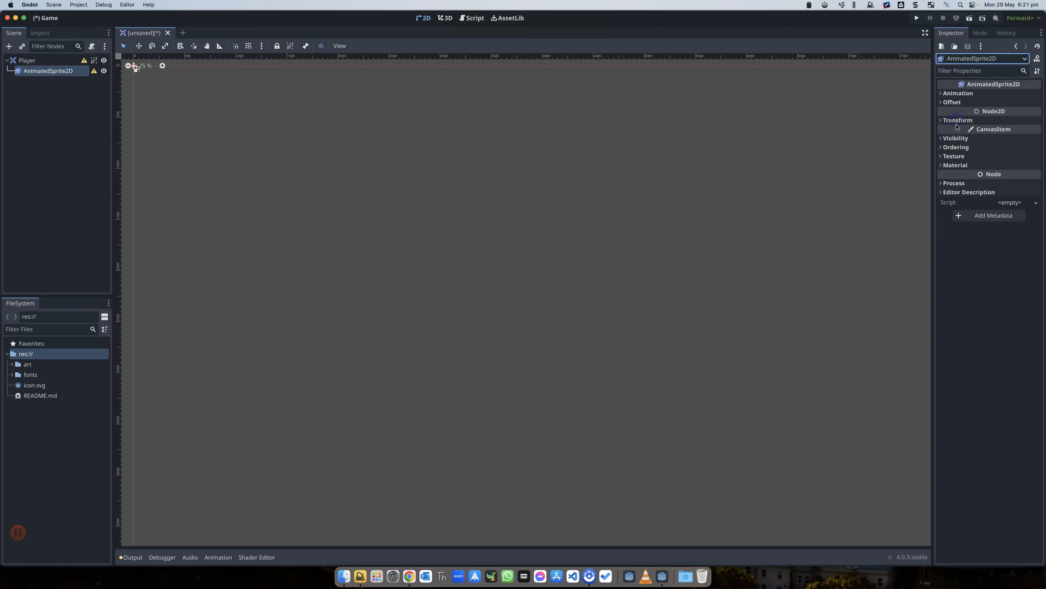
pyautogui.click(957, 120)
pyautogui.click(947, 94)
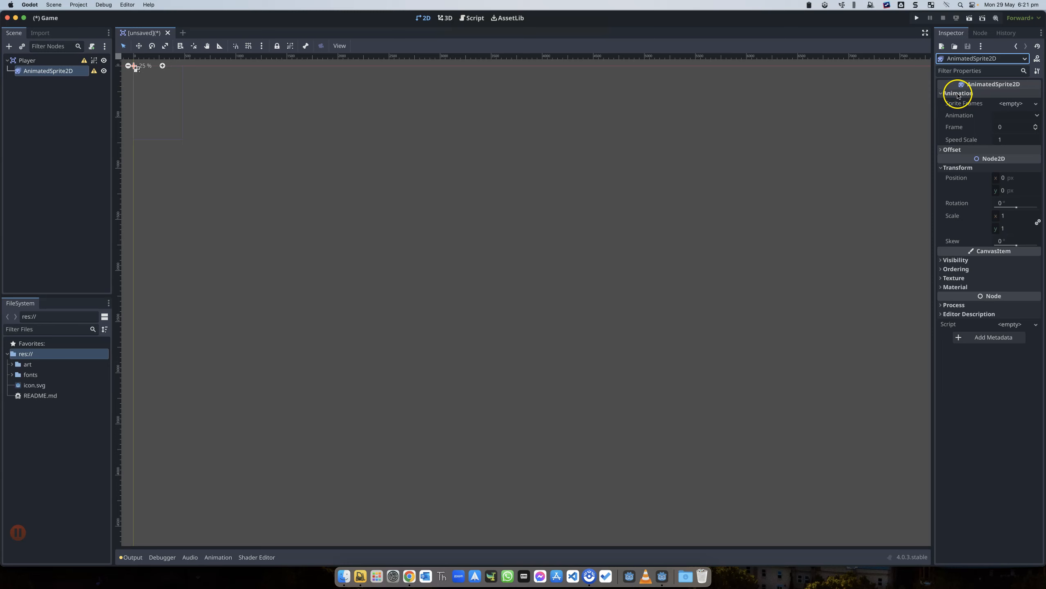
pyautogui.click(1025, 104)
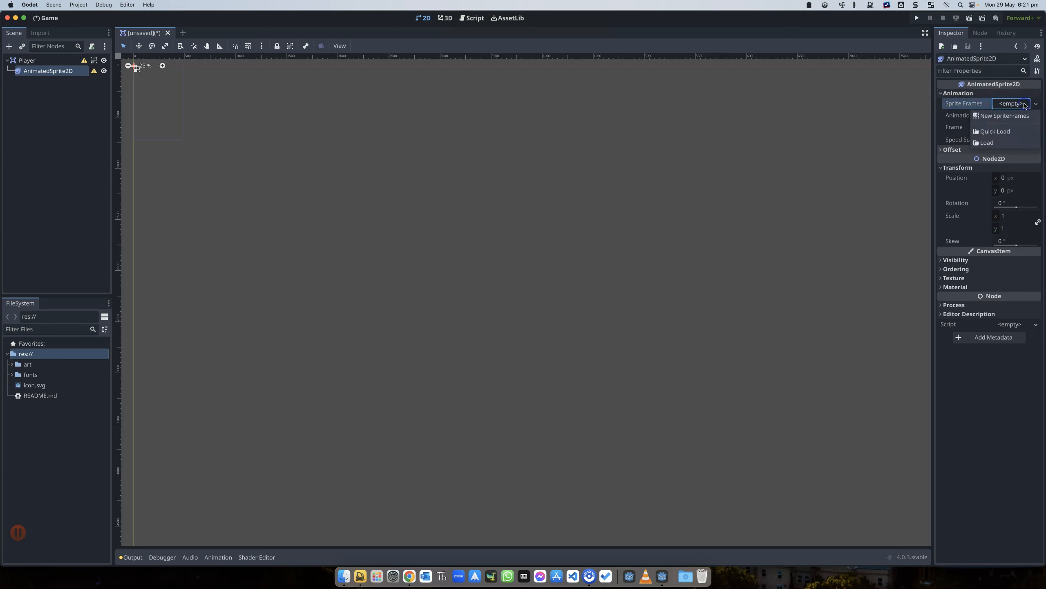
pyautogui.click(1002, 116)
pyautogui.click(1010, 104)
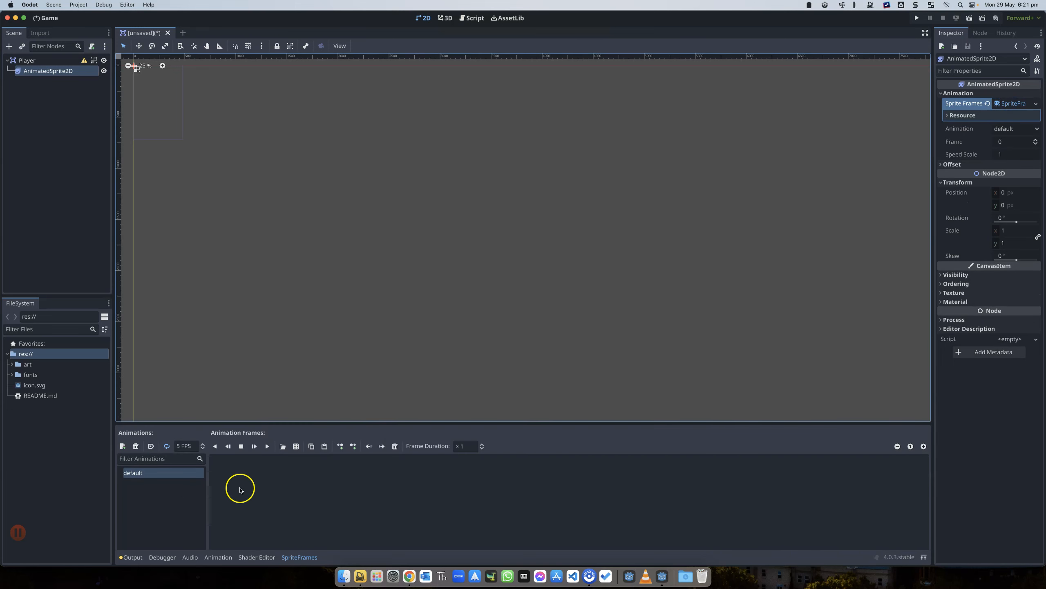
# Step: Read the docs' instructions on naming the animations, and rename the default animation to "up" in Godot
pyautogui.hotkey('alt', 'Tab')
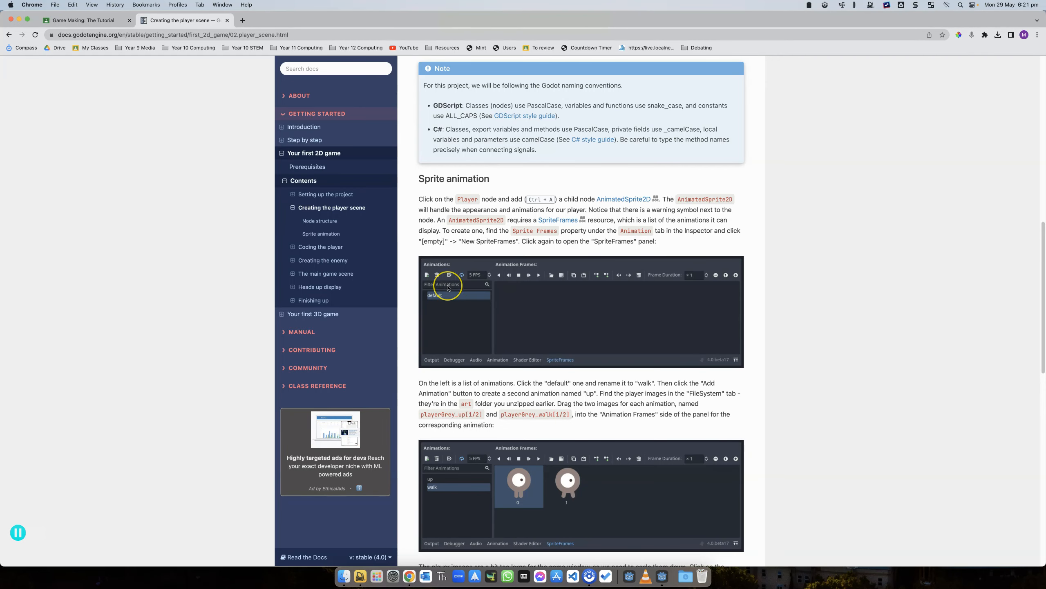
pyautogui.scroll(-5, 449, 287)
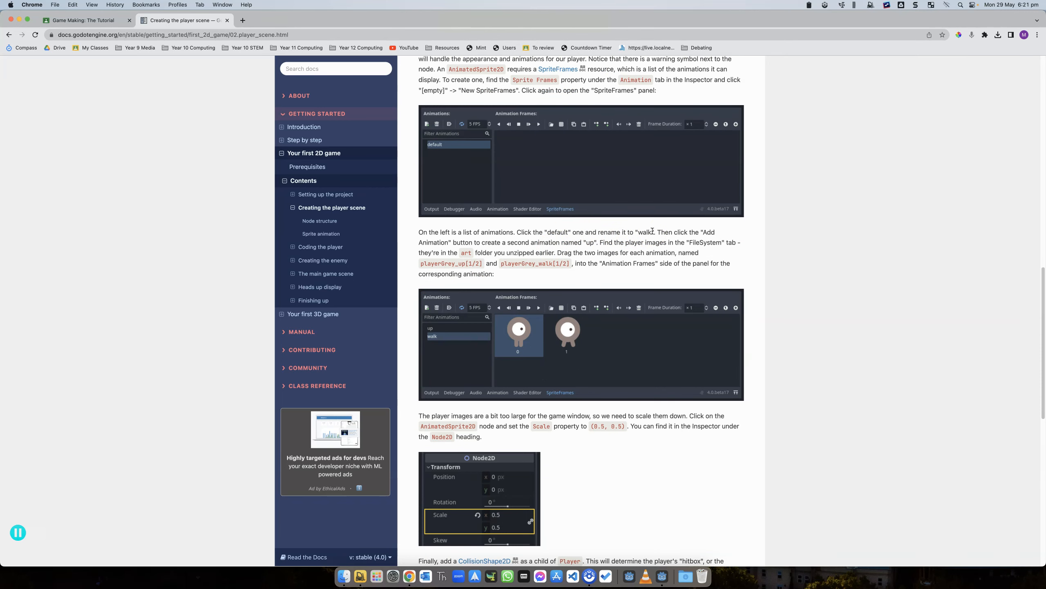
pyautogui.press('super+Tab')
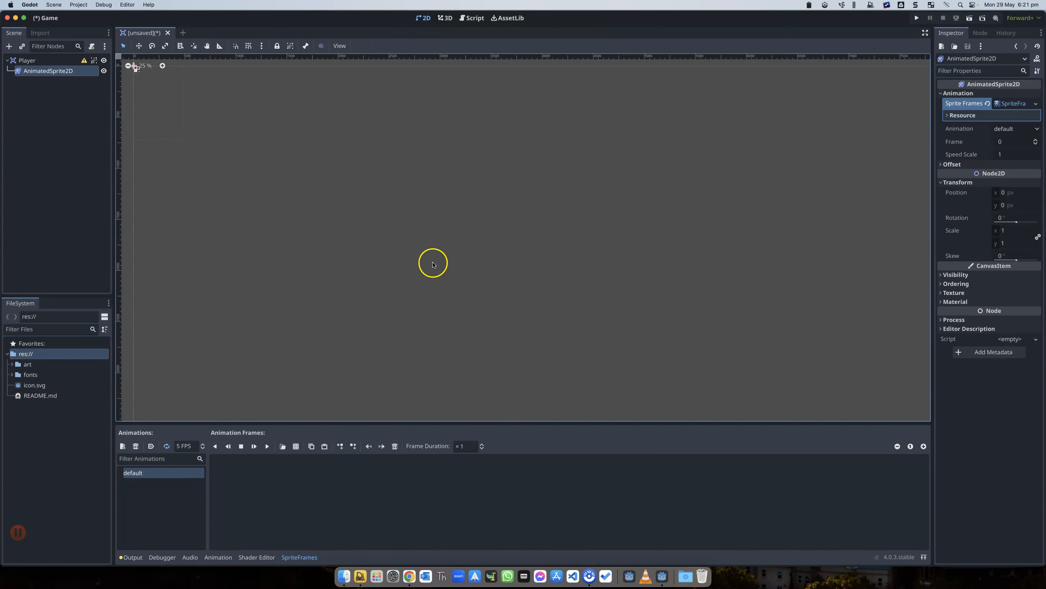
pyautogui.doubleClick(132, 474)
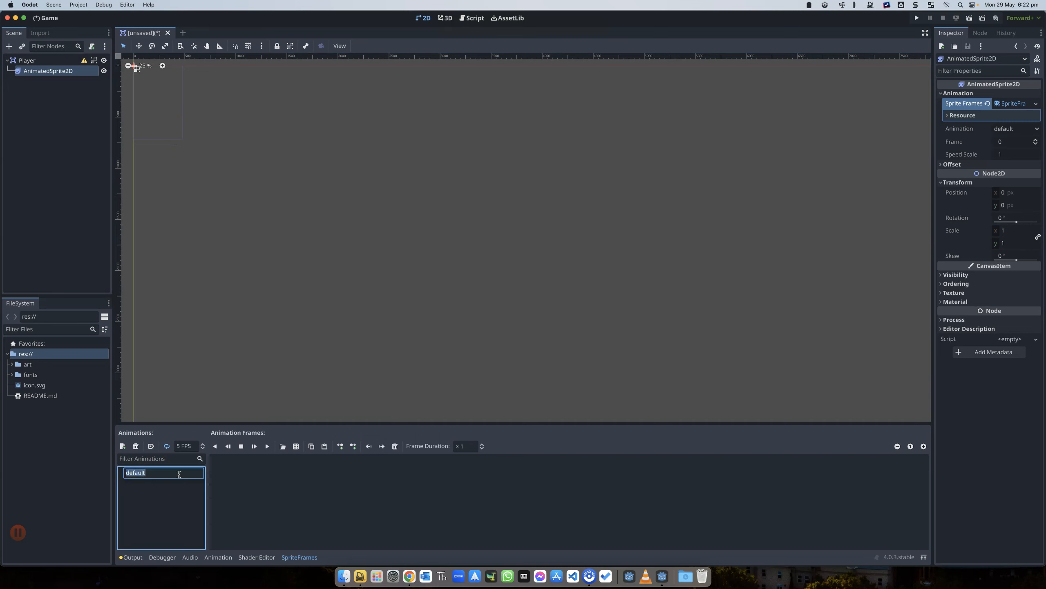
pyautogui.press('Return')
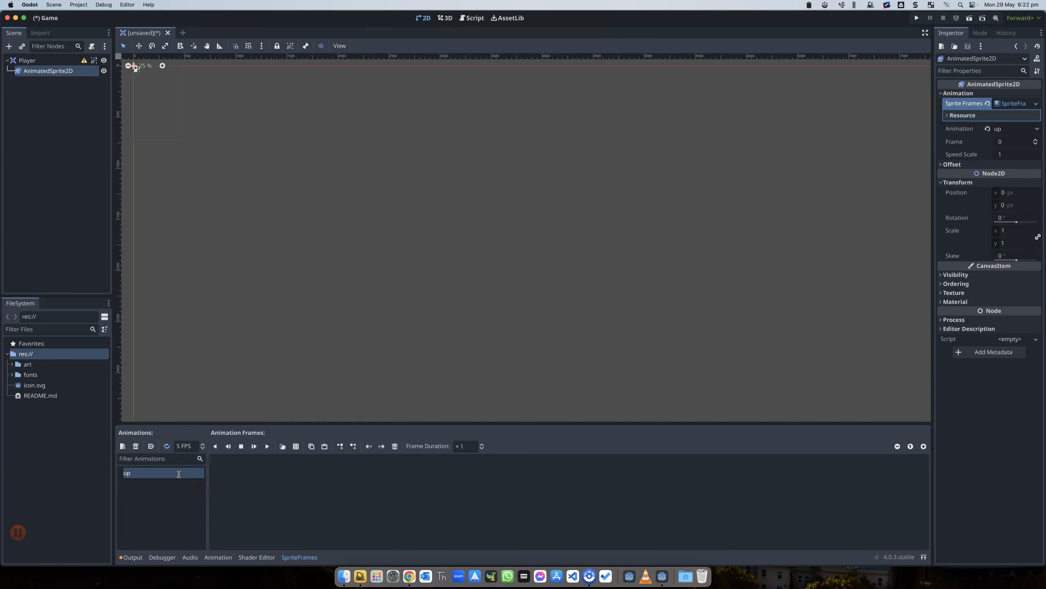
# Step: Add a second animation to the AnimatedSprite2D's sprite frames and name it "walk"
pyautogui.click(122, 449)
pyautogui.doubleClick(148, 474)
pyautogui.write('wal')
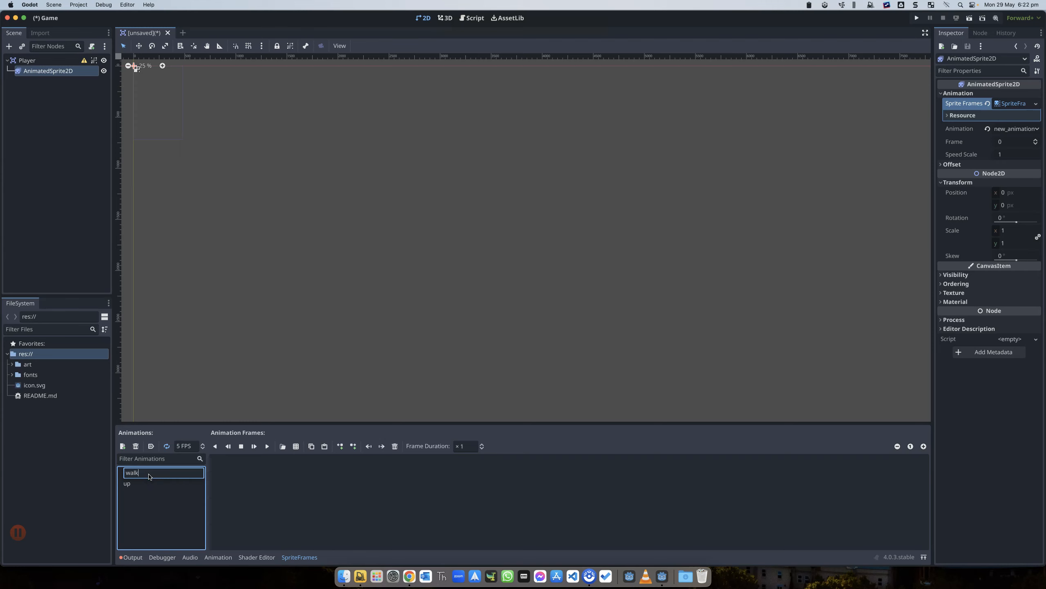
pyautogui.write('k')
pyautogui.press('Return')
# Step: Check the docs for the player image names, and add playerGrey_walk1.png and playerGrey_walk2.png as the walk animation's frames in Godot
pyautogui.hotkey('alt', 'Tab')
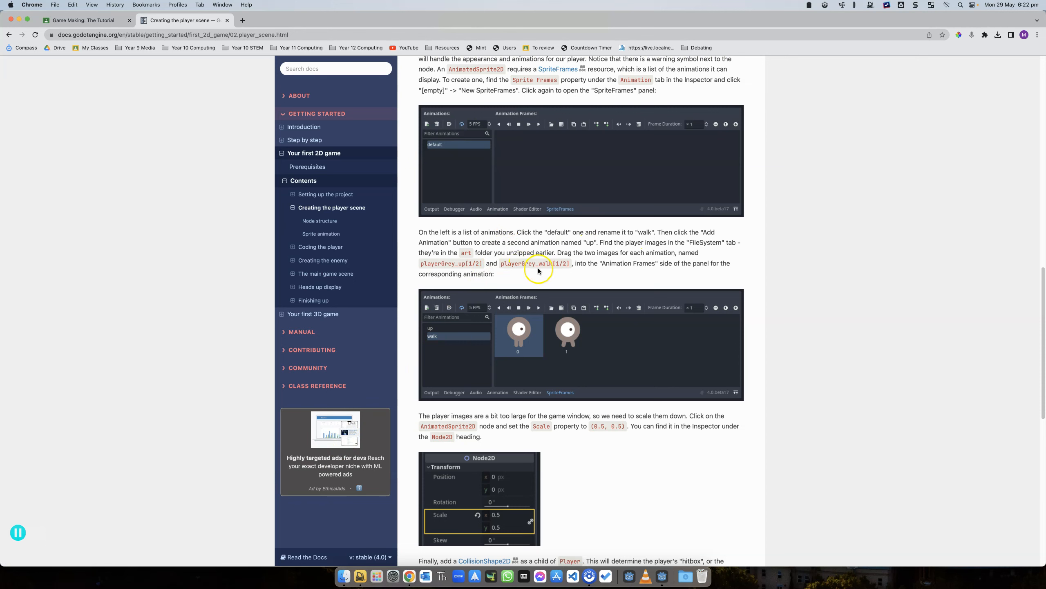
pyautogui.hotkey('alt', 'Tab')
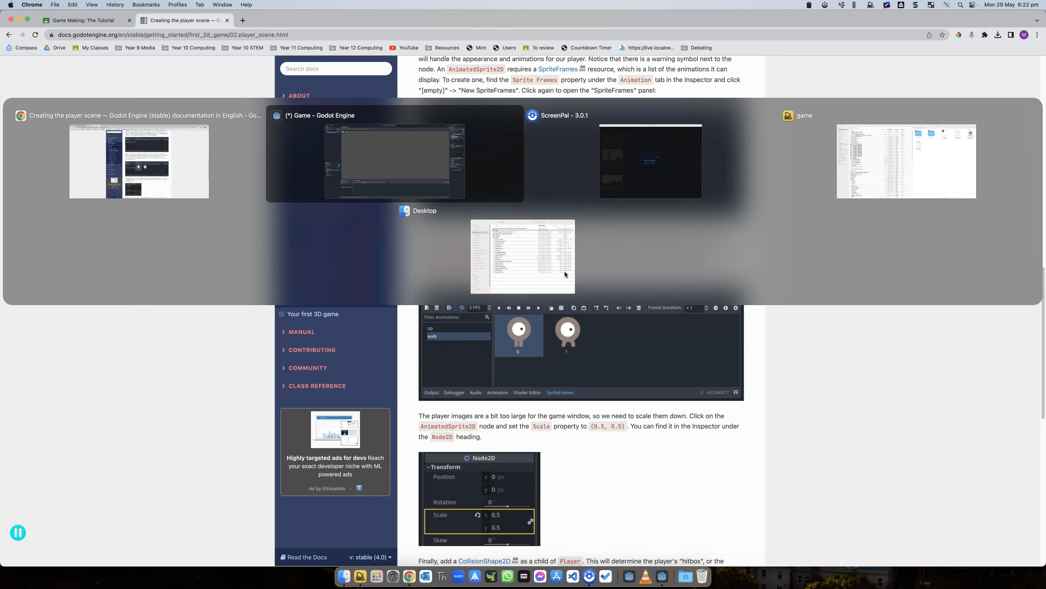
pyautogui.doubleClick(22, 365)
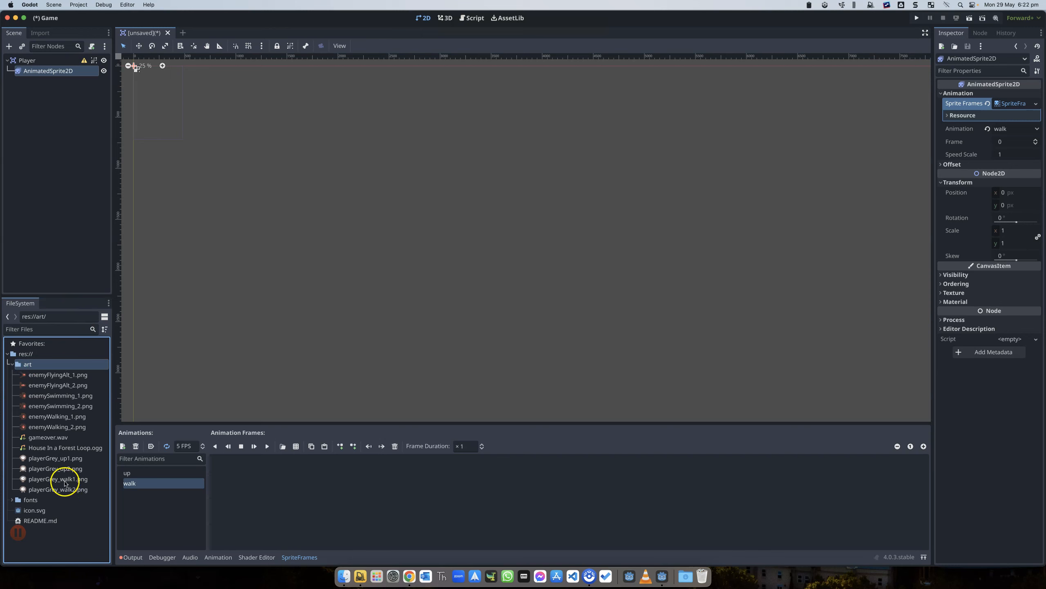
pyautogui.moveTo(65, 479); pyautogui.dragTo(314, 488)
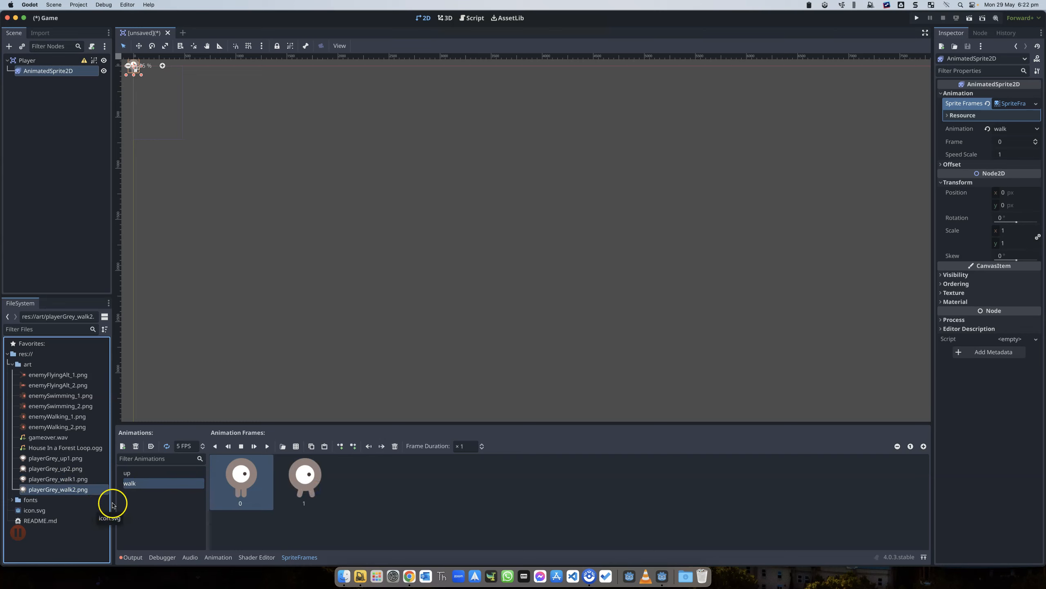
# Step: Add playerGrey_up1.png and playerGrey_up2.png from the art folder as the frames of the up animation
pyautogui.click(126, 472)
pyautogui.moveTo(63, 461); pyautogui.dragTo(245, 475)
pyautogui.click(60, 469)
pyautogui.moveTo(61, 469); pyautogui.dragTo(311, 478)
pyautogui.click(244, 498)
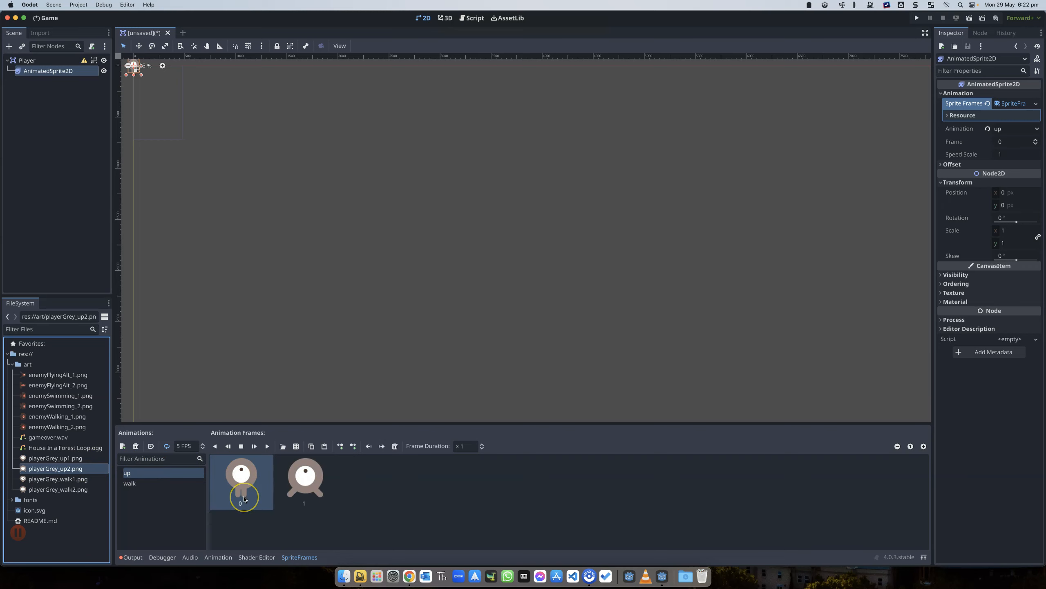
# Step: Read the docs' scaling instructions in the browser, and set the AnimatedSprite2D's scale to 0.5 on x and y in Godot
pyautogui.hotkey('alt', 'Tab')
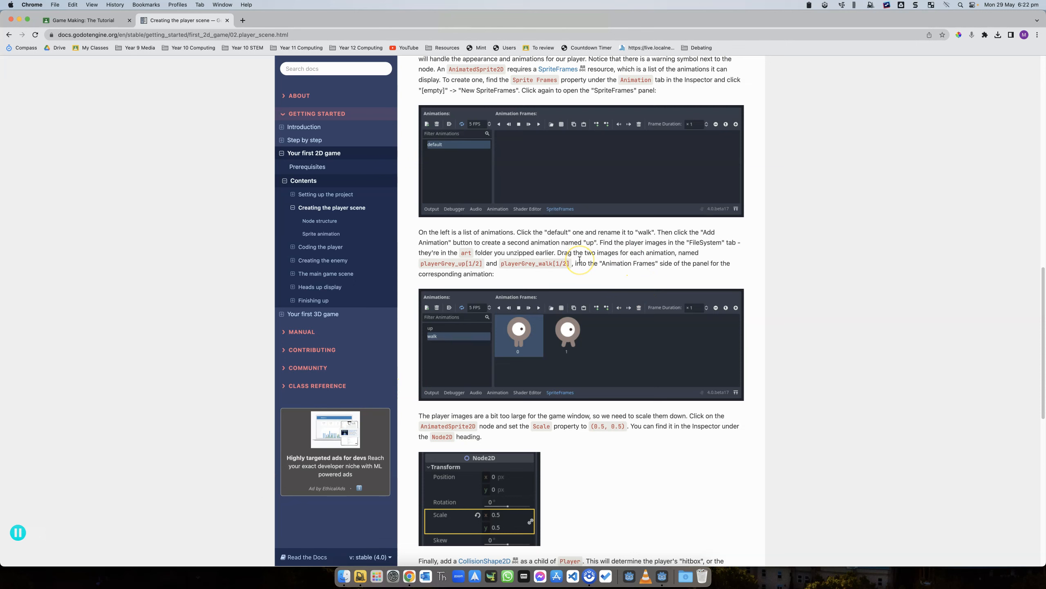
pyautogui.scroll(-5, 579, 260)
pyautogui.click(496, 289)
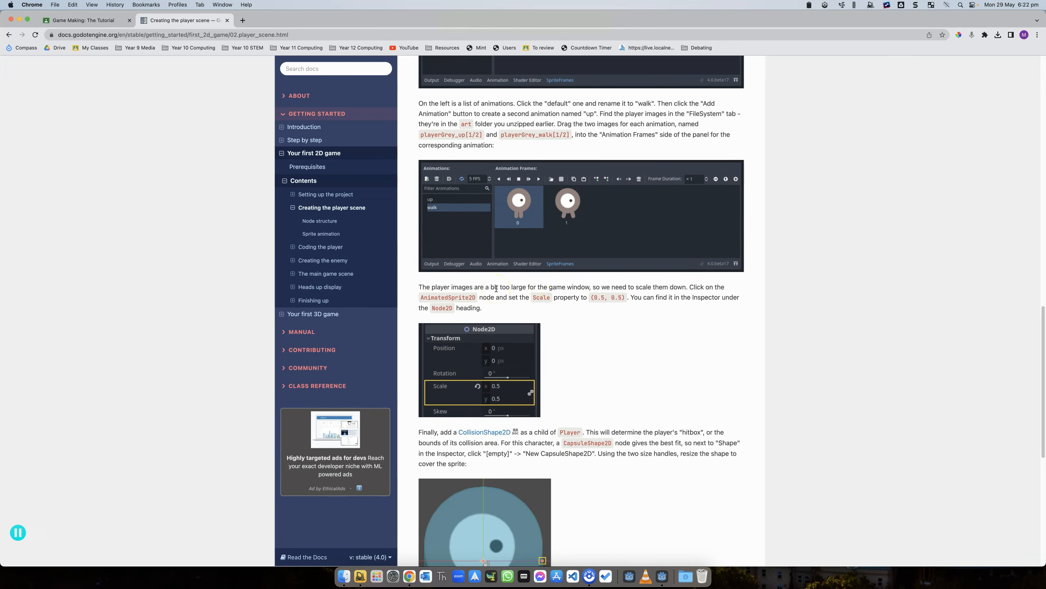
pyautogui.click(487, 287)
pyautogui.hotkey('alt', 'Tab')
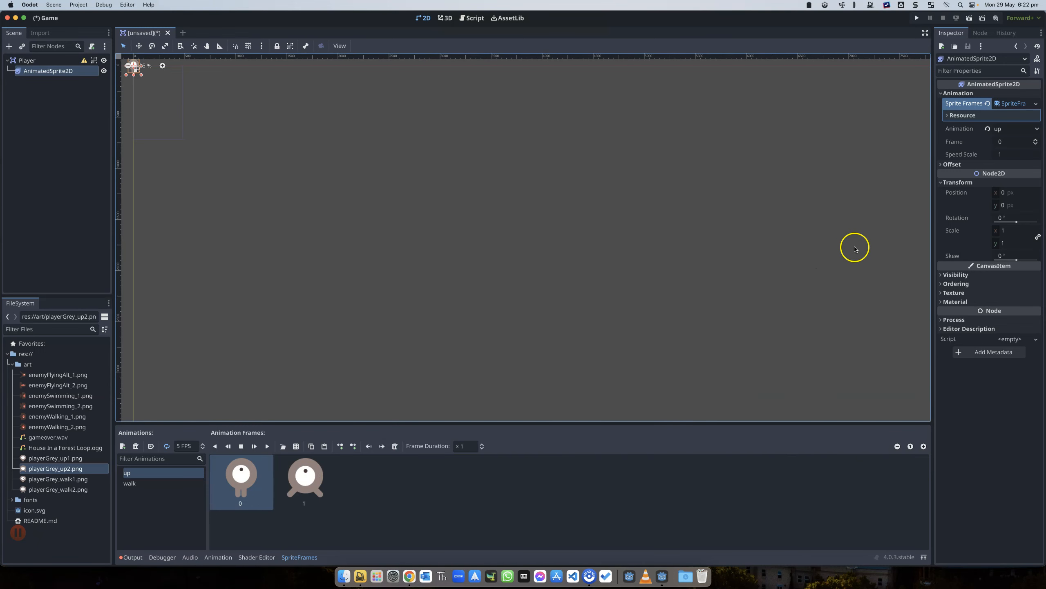
pyautogui.click(970, 184)
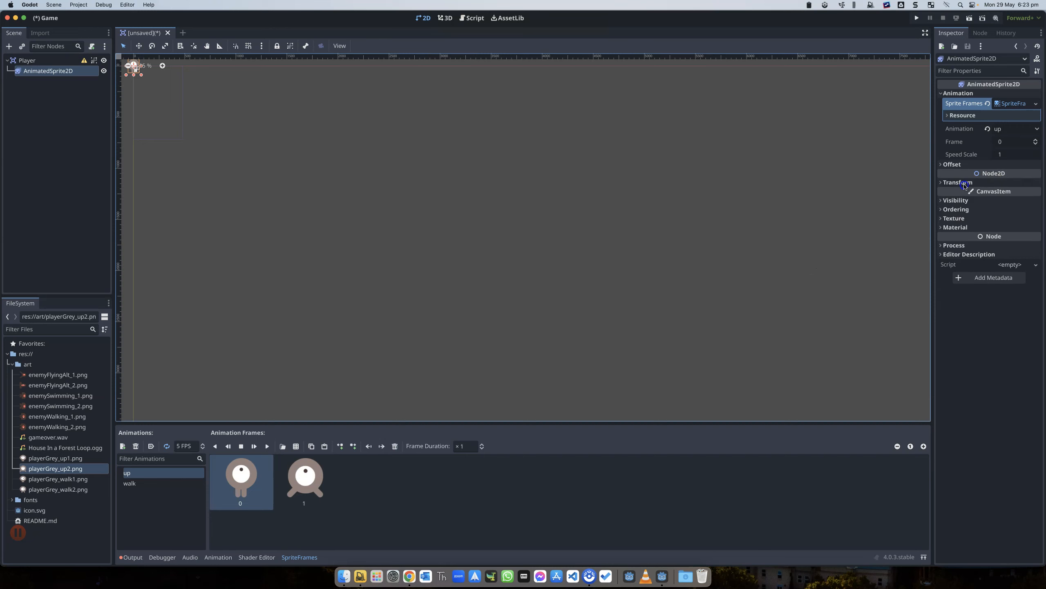
pyautogui.click(965, 184)
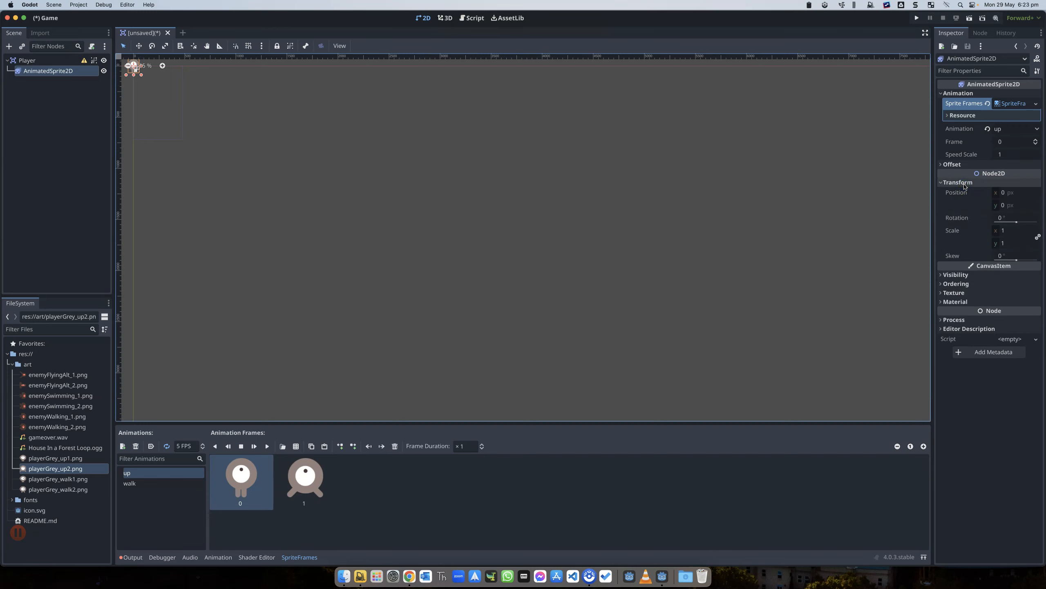
pyautogui.click(55, 72)
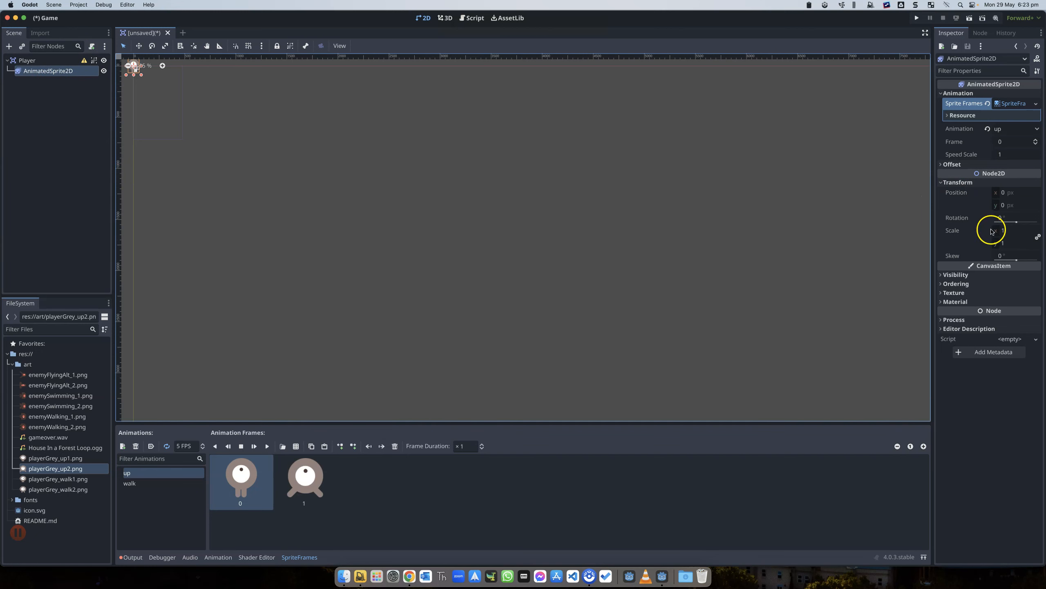
pyautogui.click(1006, 231)
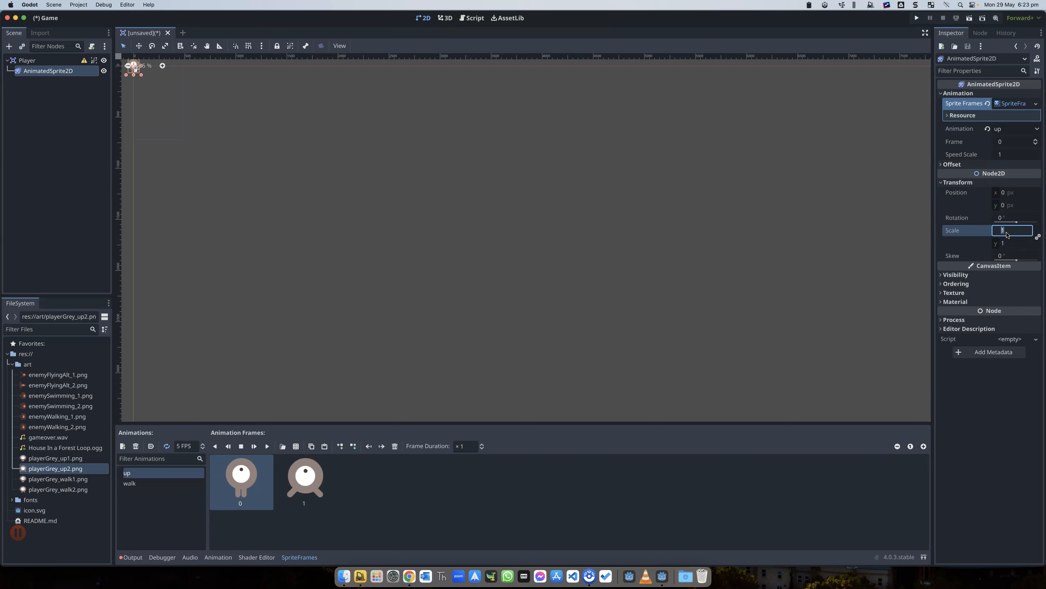
pyautogui.press('Return')
# Step: Consult the docs' collision shape instructions in the browser, and add a CollisionShape2D child node to Player in Godot
pyautogui.hotkey('alt', 'Tab')
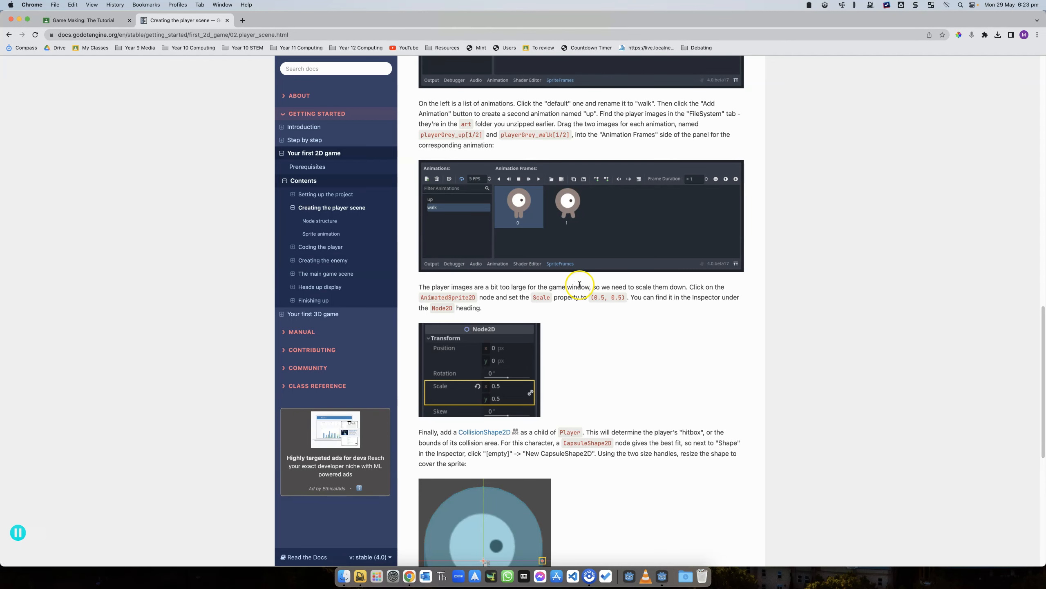
pyautogui.scroll(-3, 464, 268)
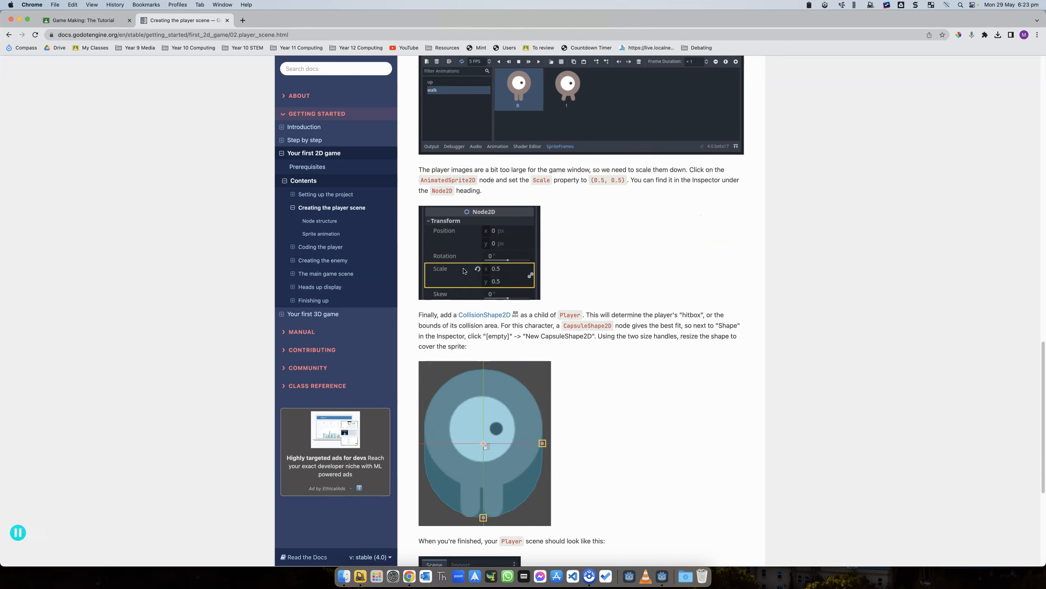
pyautogui.scroll(-1, 464, 271)
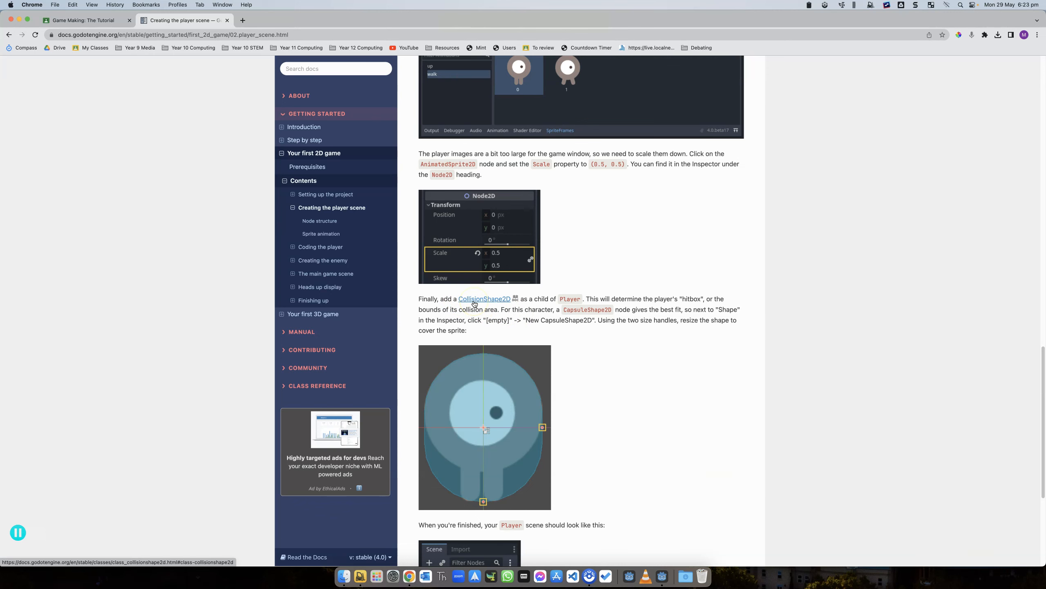
pyautogui.press('super+Tab')
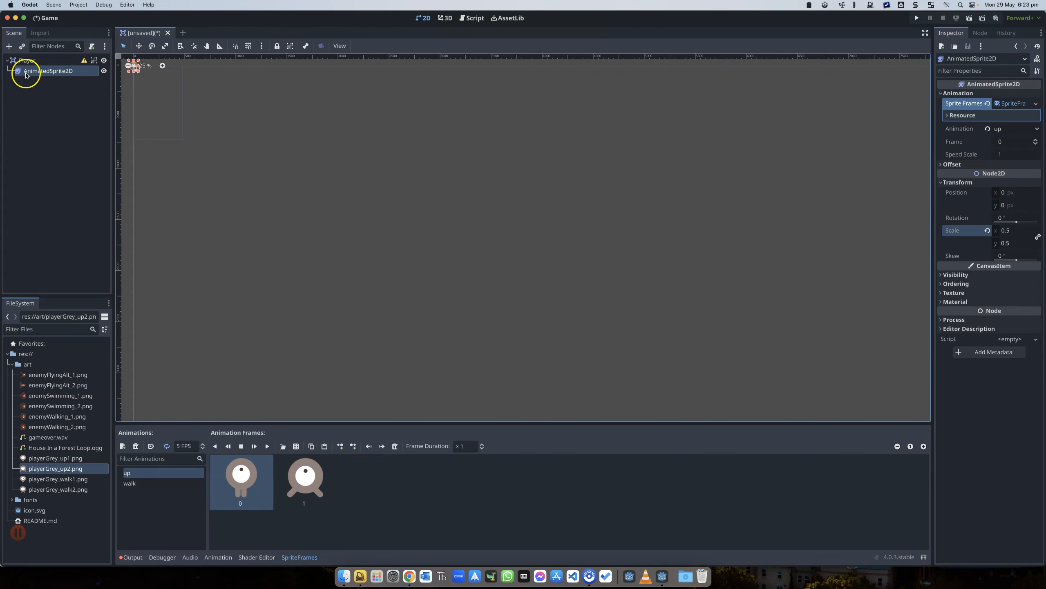
pyautogui.rightClick(23, 61)
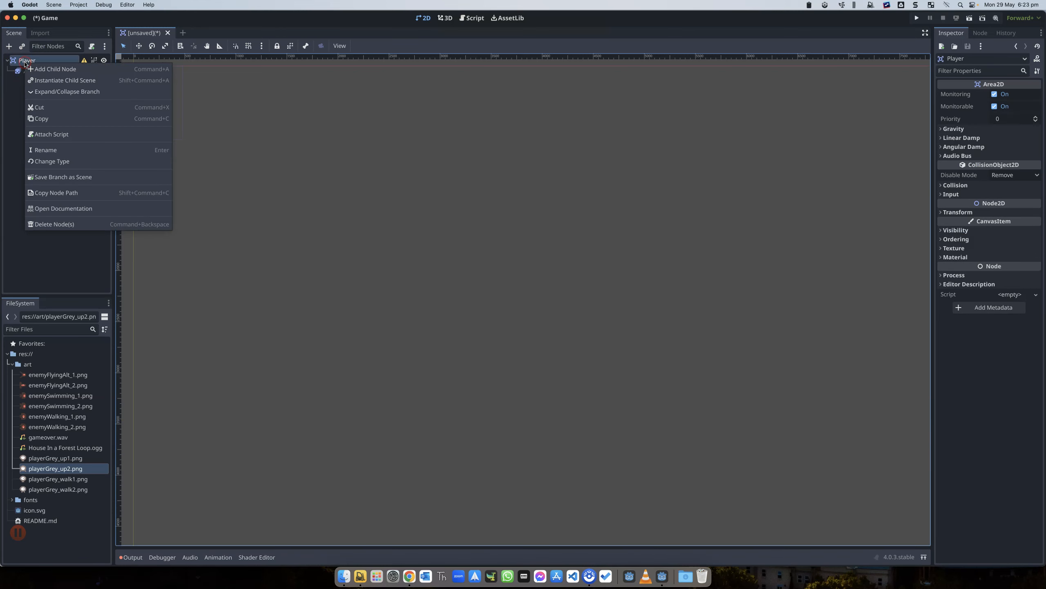
pyautogui.click(49, 70)
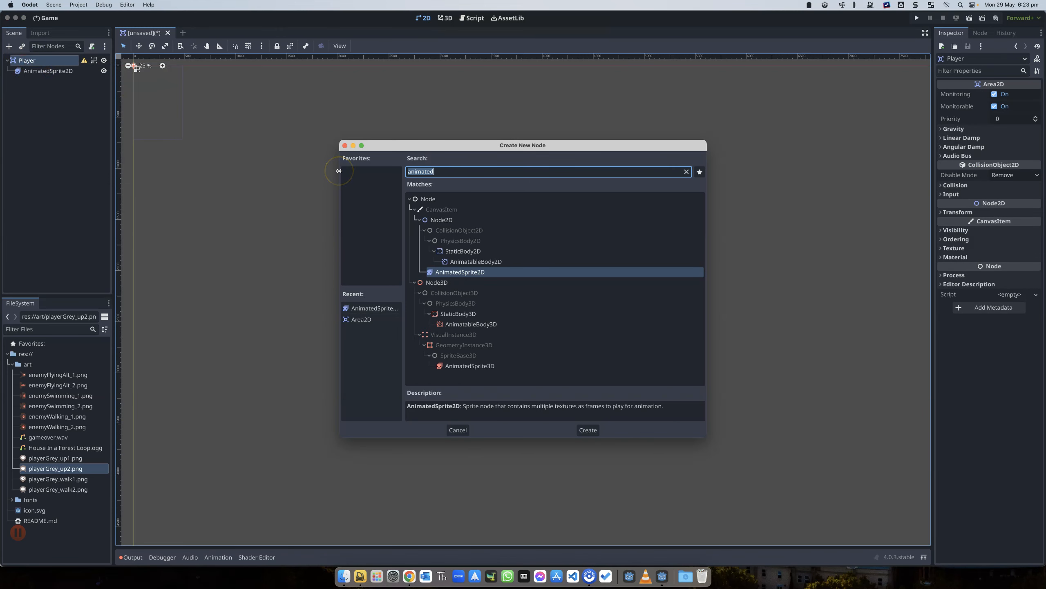
pyautogui.write('colli')
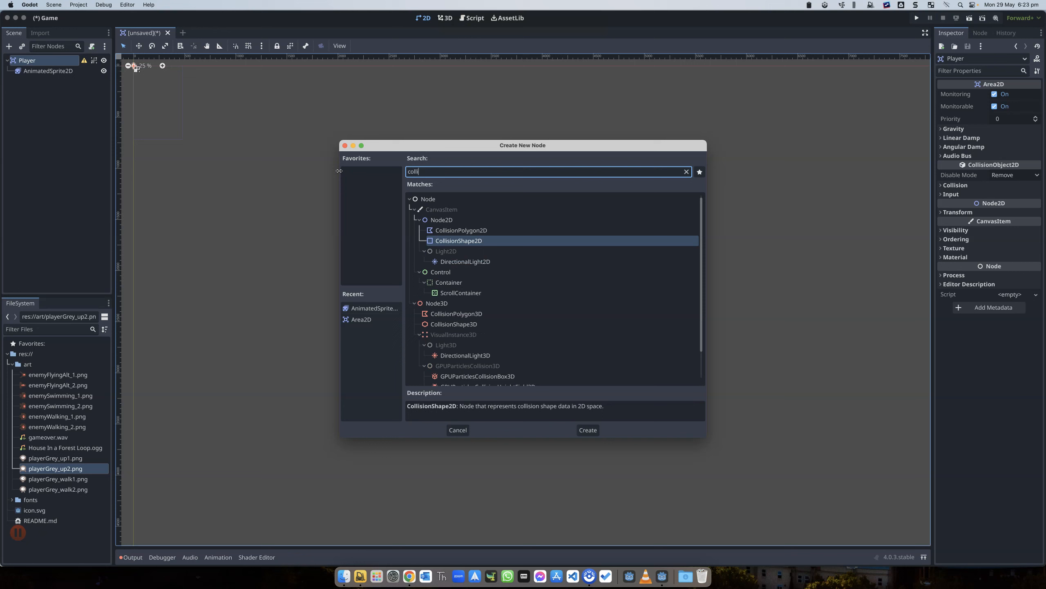
pyautogui.doubleClick(459, 243)
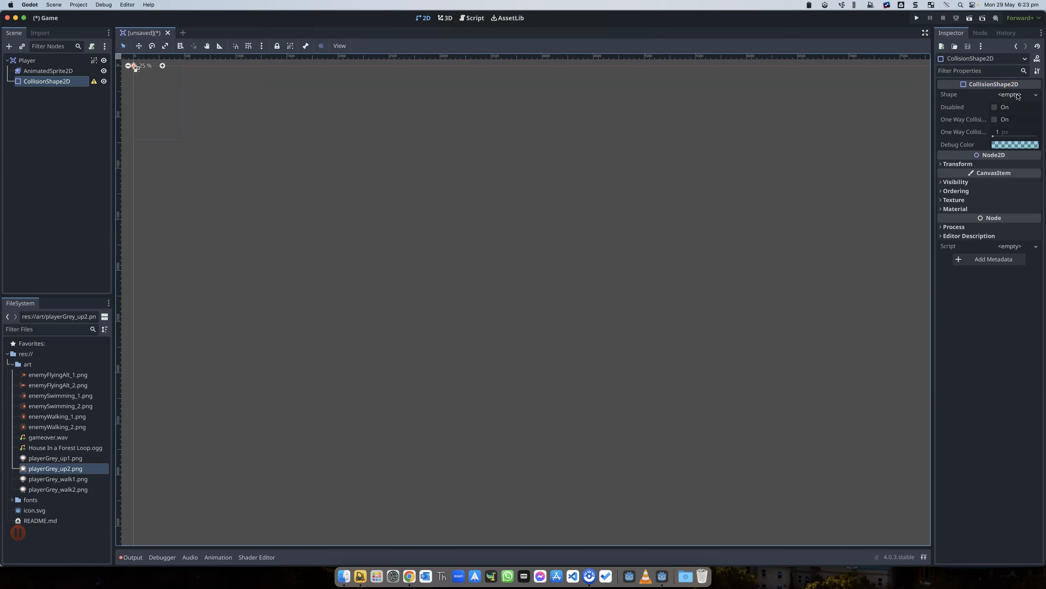
# Step: Assign a new CapsuleShape2D to the CollisionShape2D, and adjust the capsule's width and shorten it to roughly surround the player sprite
pyautogui.click(1017, 95)
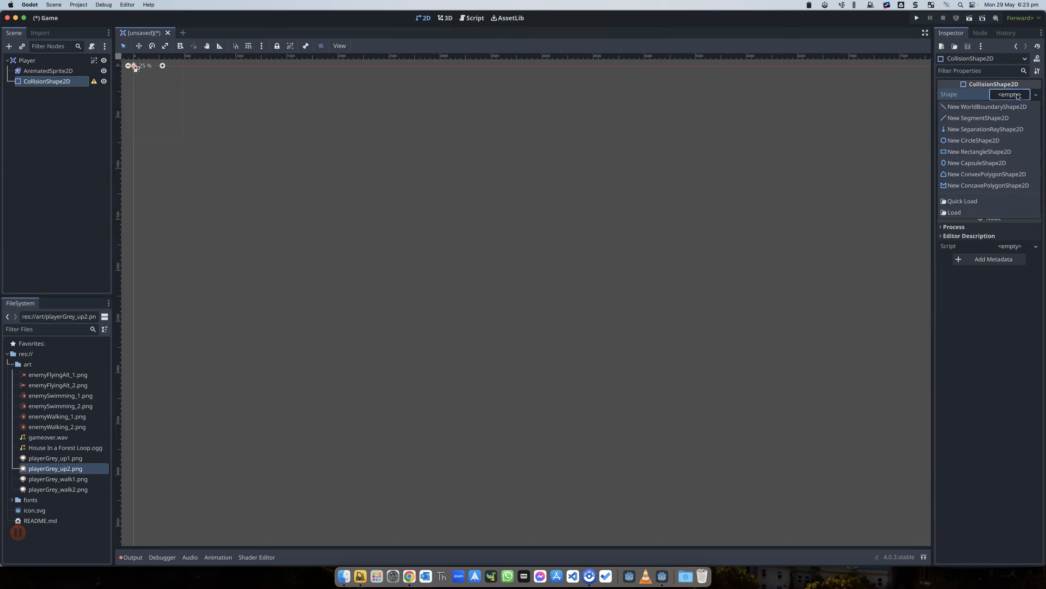
pyautogui.click(999, 163)
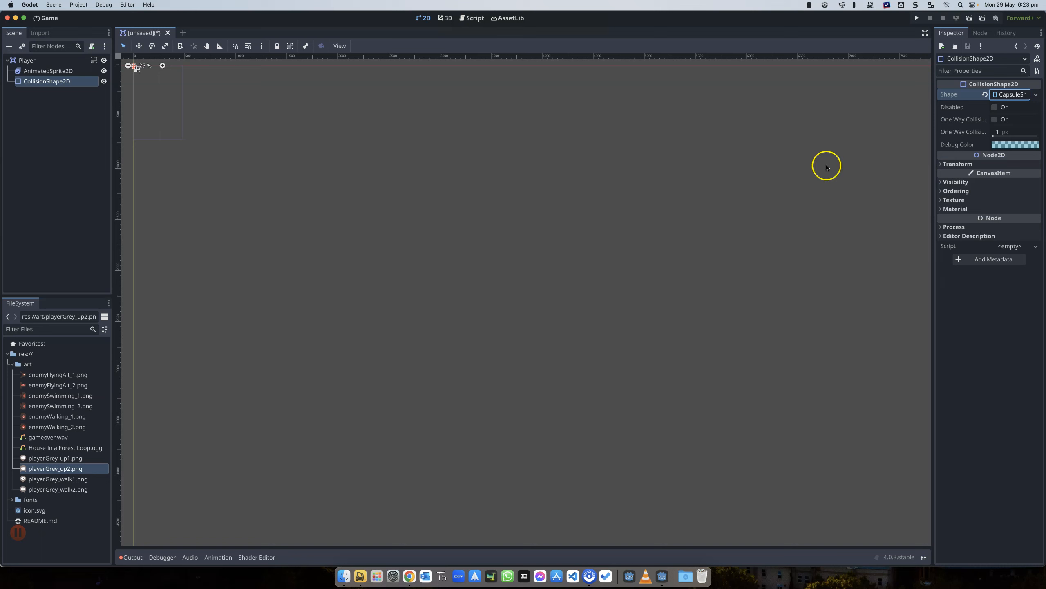
pyautogui.scroll(3, 131, 97)
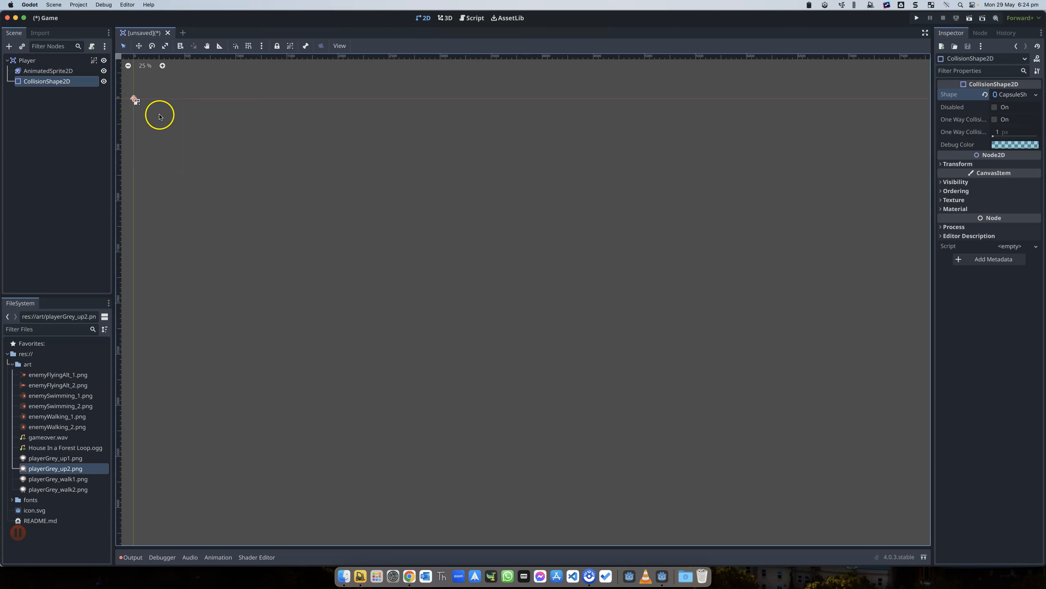
pyautogui.click(134, 100)
pyautogui.moveTo(135, 99)
pyautogui.mouseDown()
pyautogui.moveTo(167, 84)
pyautogui.moveTo(142, 101)
pyautogui.mouseUp()
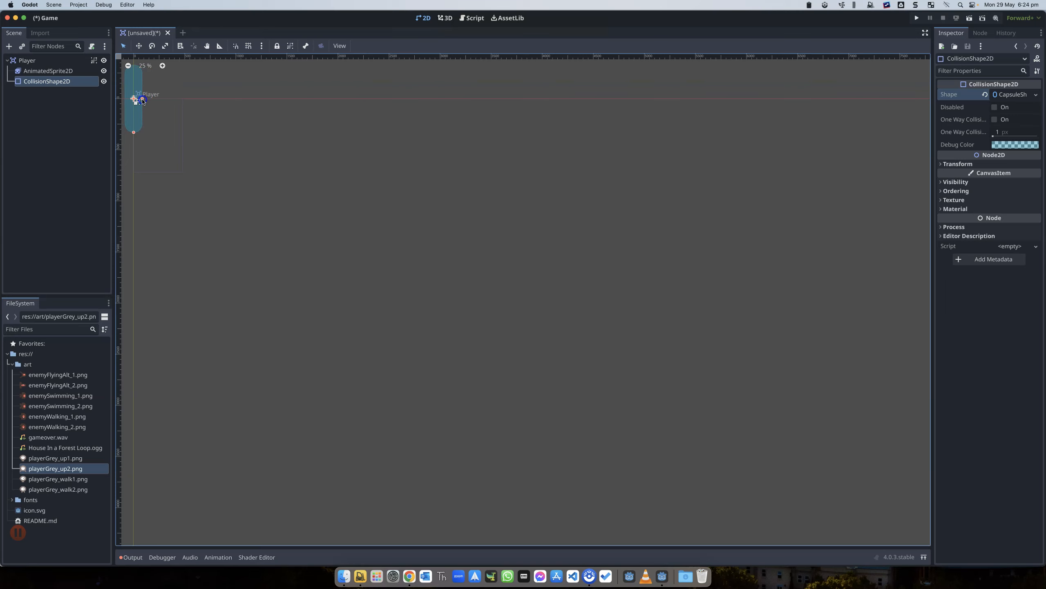
pyautogui.moveTo(134, 131); pyautogui.dragTo(135, 105)
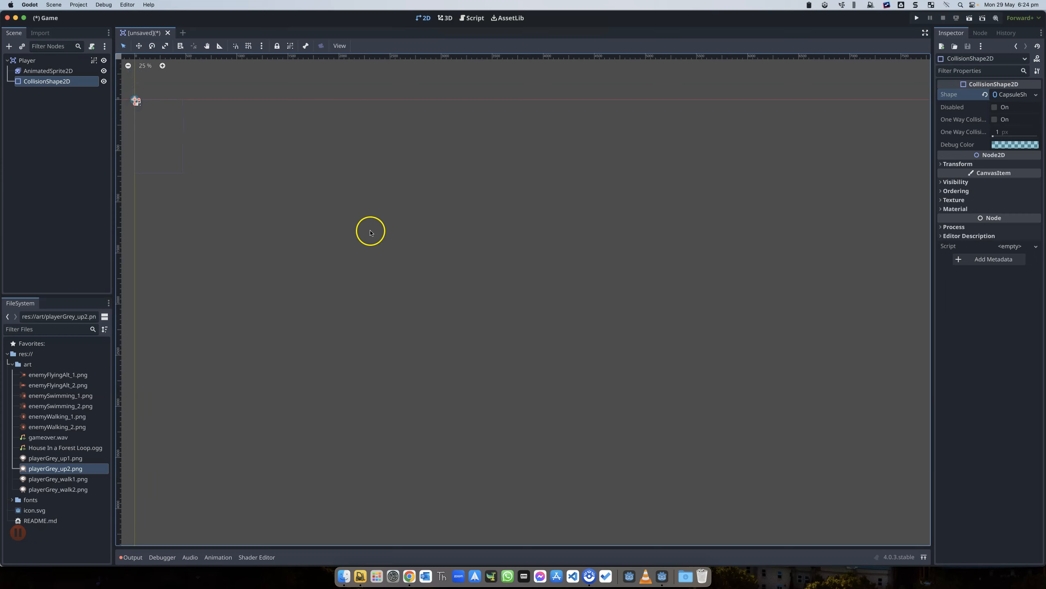
# Step: Narrow the CollisionShape2D's capsule so that it fits closely around the player sprite
pyautogui.click(337, 46)
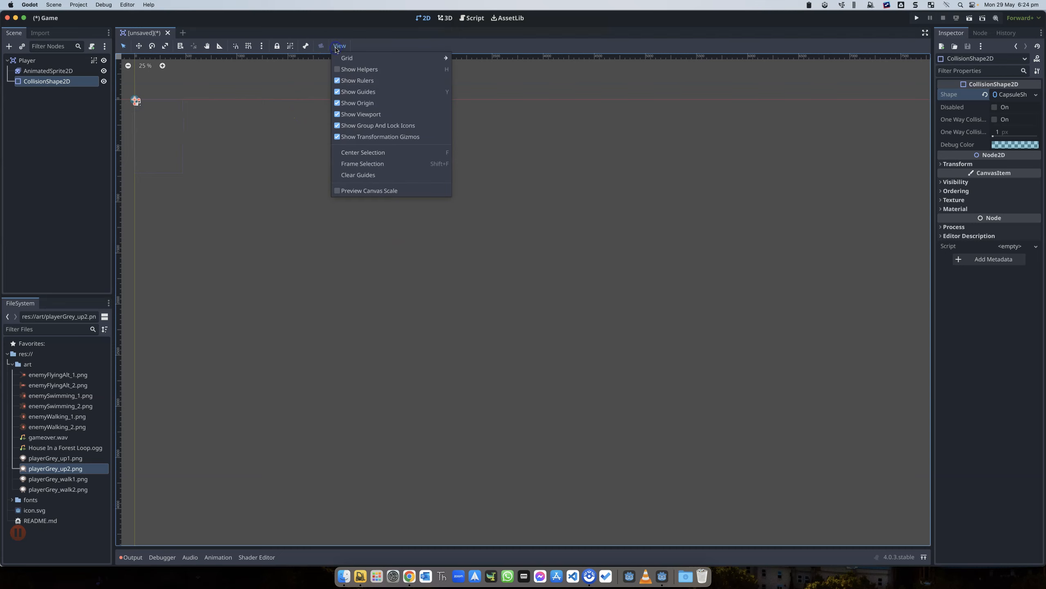
pyautogui.click(515, 141)
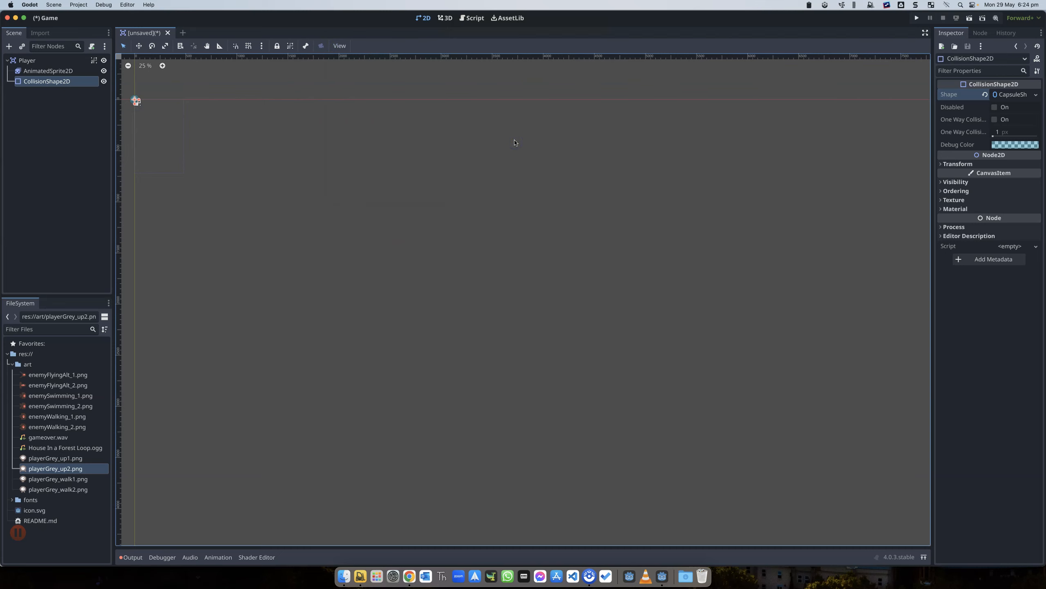
pyautogui.press('super+equal')
pyautogui.press('super+equal')
pyautogui.press('super+equal')
pyautogui.press('super+equal')
pyautogui.moveTo(488, 126); pyautogui.dragTo(520, 288)
pyautogui.scroll(5, 323, 202)
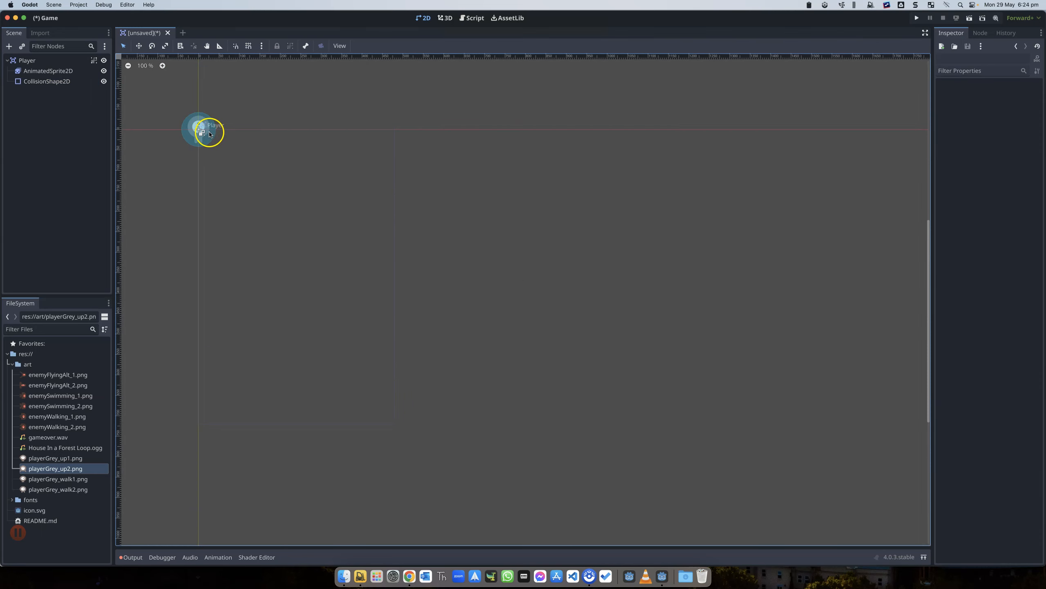
pyautogui.click(210, 133)
pyautogui.click(48, 82)
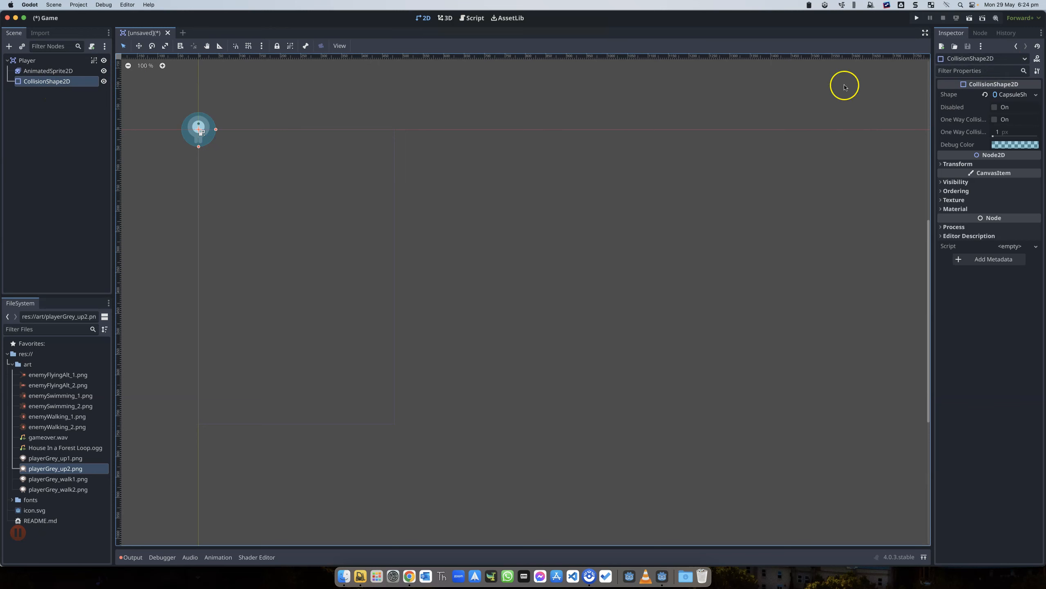
pyautogui.moveTo(216, 130); pyautogui.dragTo(214, 130)
# Step: Compare the docs' finished Player scene with the node tree and capsule in Godot, and return to the closing instructions in the docs
pyautogui.hotkey('alt', 'Tab')
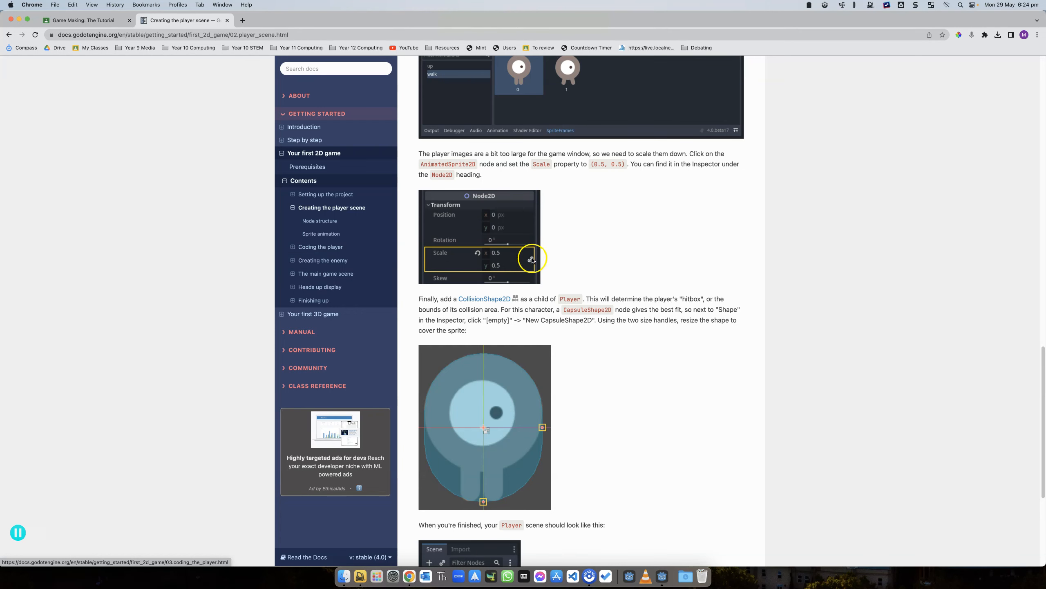
pyautogui.scroll(-5, 553, 264)
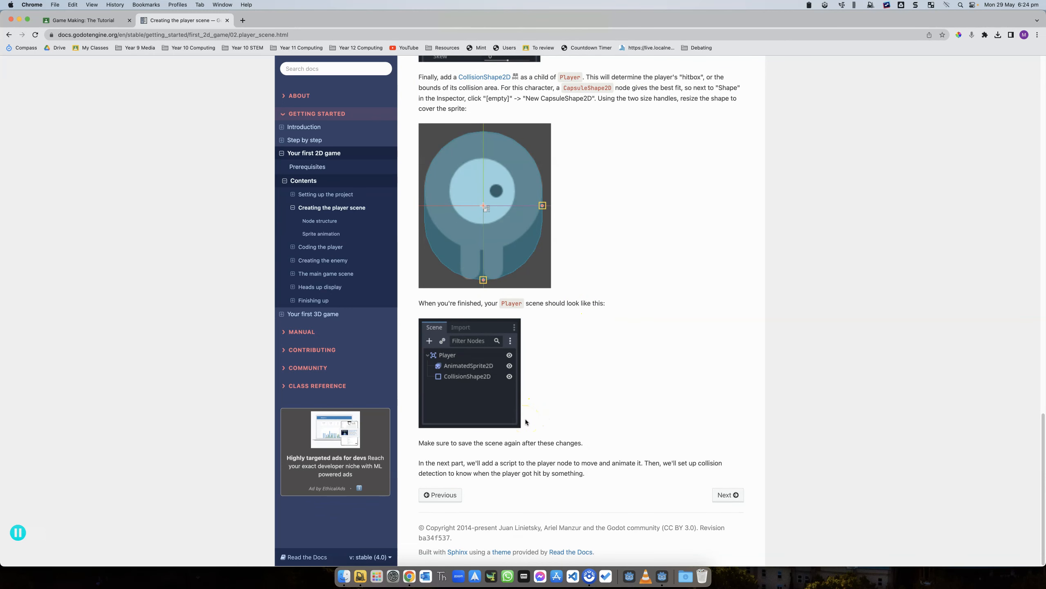
pyautogui.hotkey('alt', 'Tab')
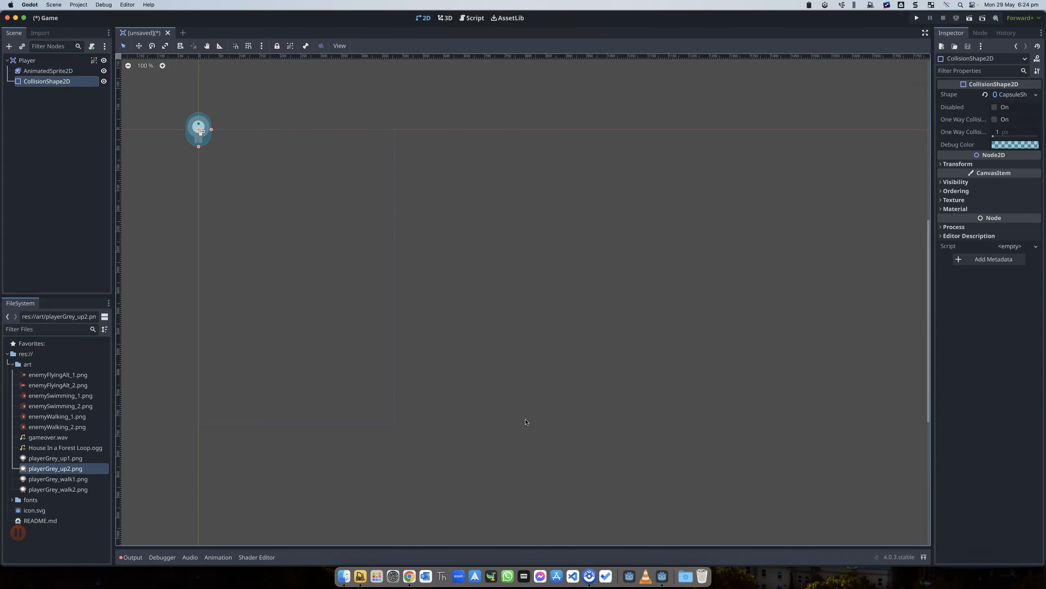
pyautogui.press('super+Tab')
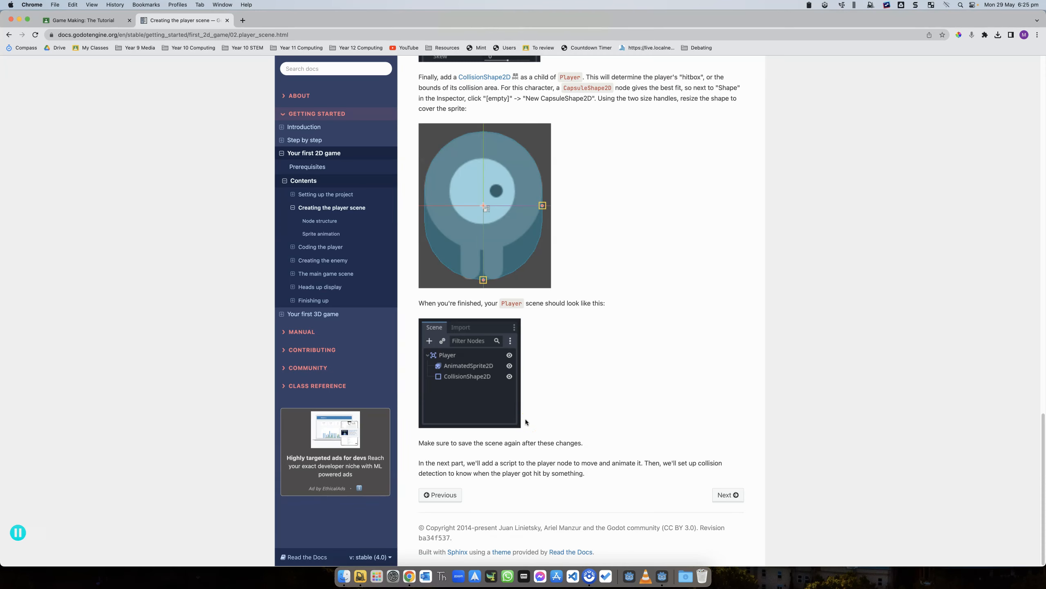